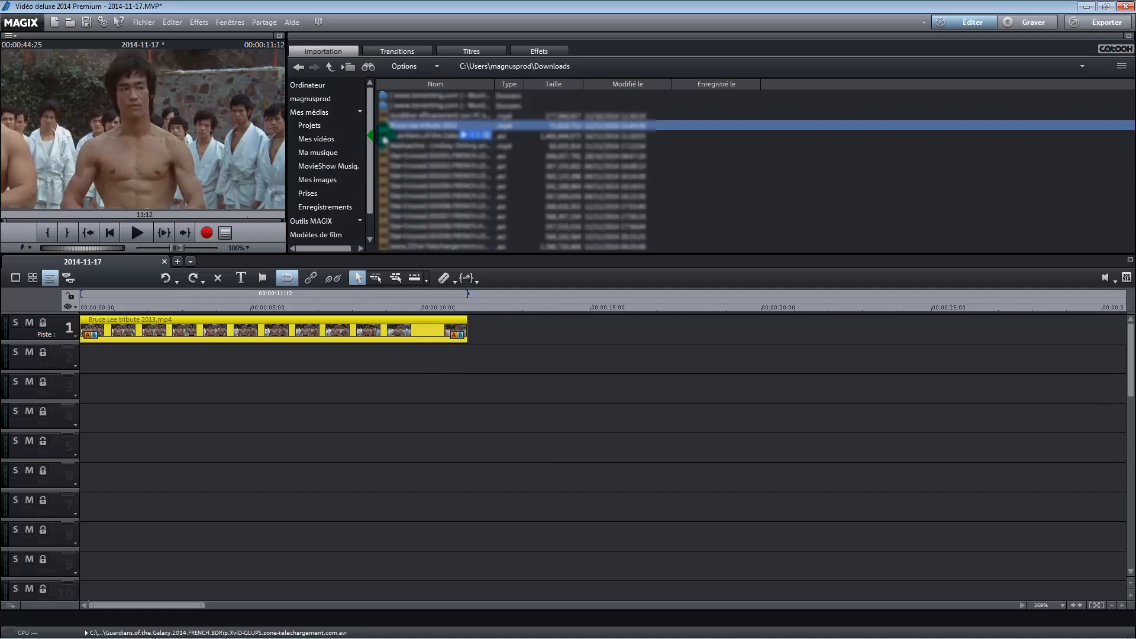
- Split the Bruce Lee tribute clip on track 1 at 00:00:05:02 and delete the part after the cut
left_click(314, 99)
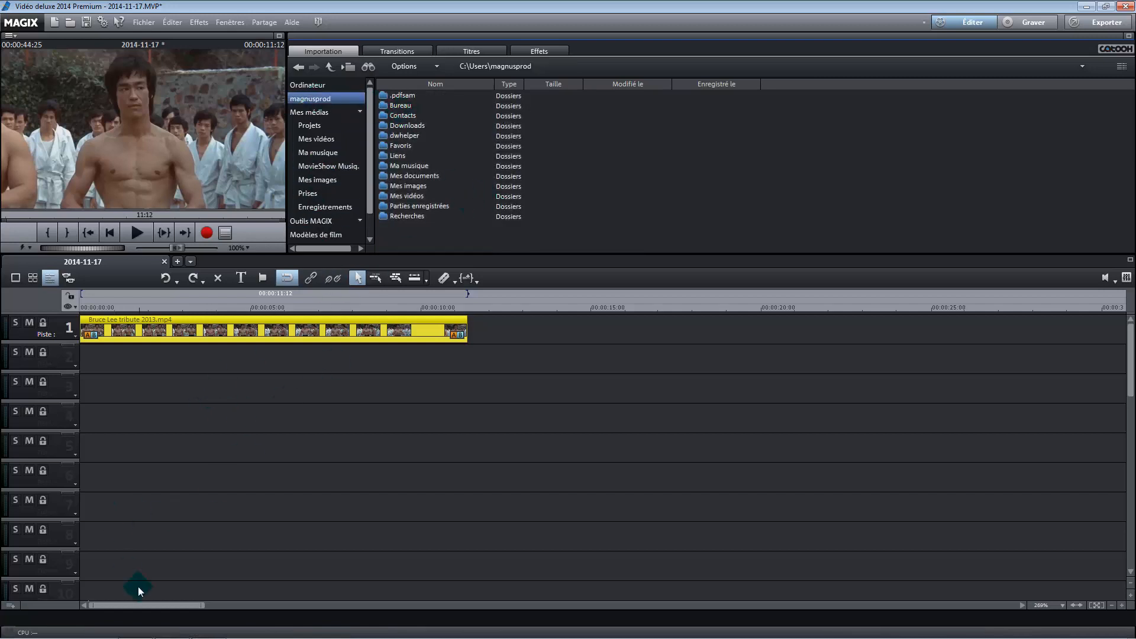
left_click(108, 330)
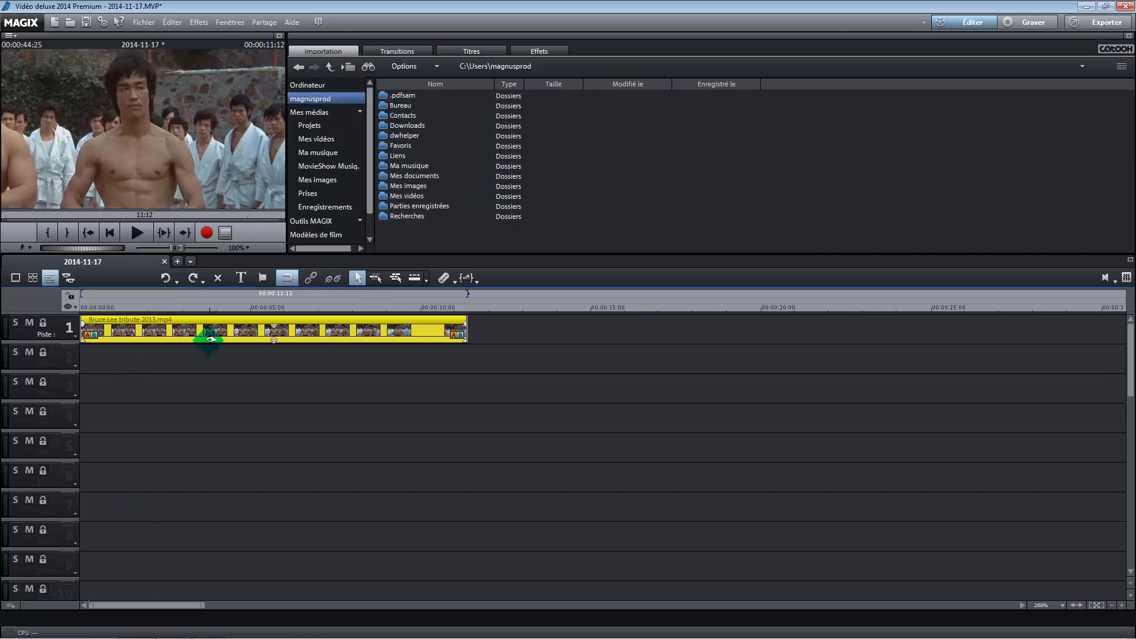
left_click(81, 303)
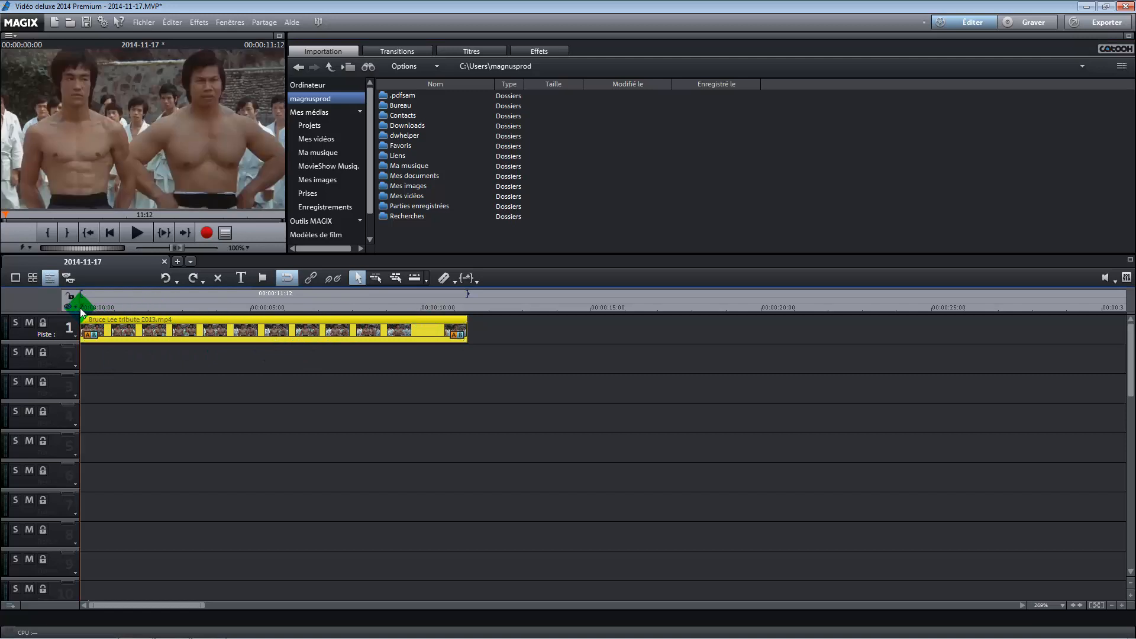
mouse_move(81, 306)
left_mouse_down()
mouse_move(283, 309)
mouse_move(253, 320)
left_mouse_up()
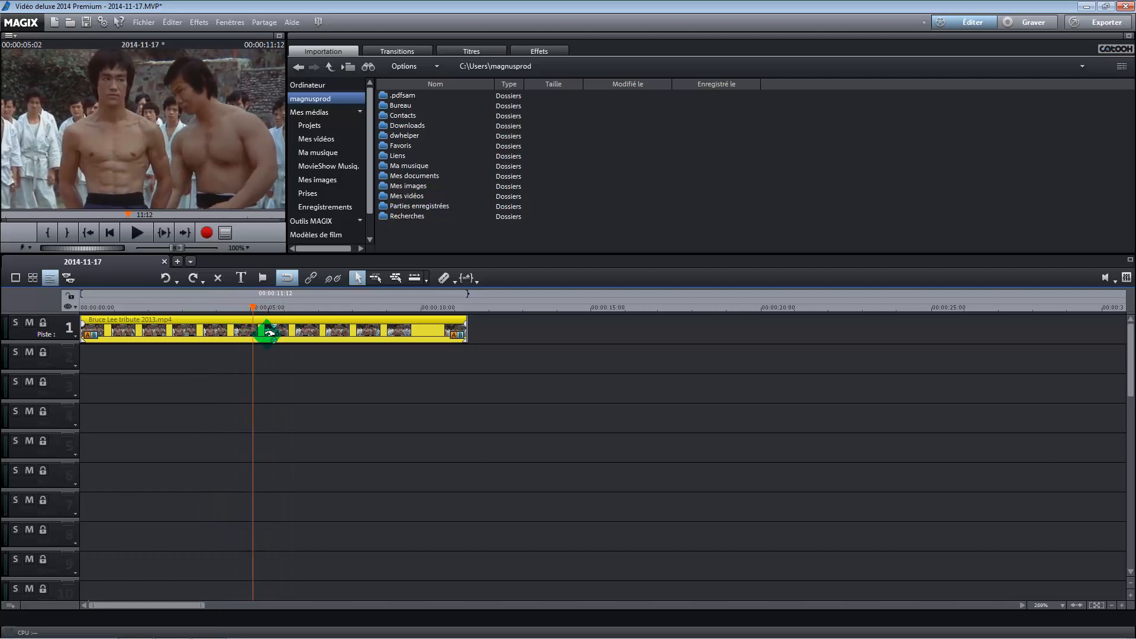
left_click(439, 281)
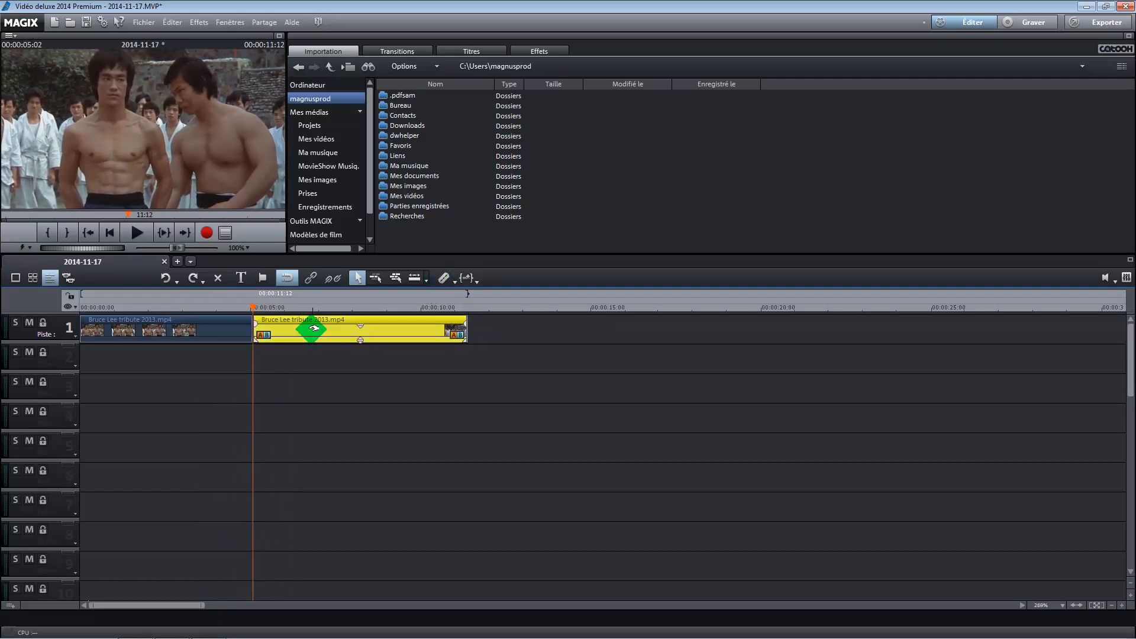
key("Delete")
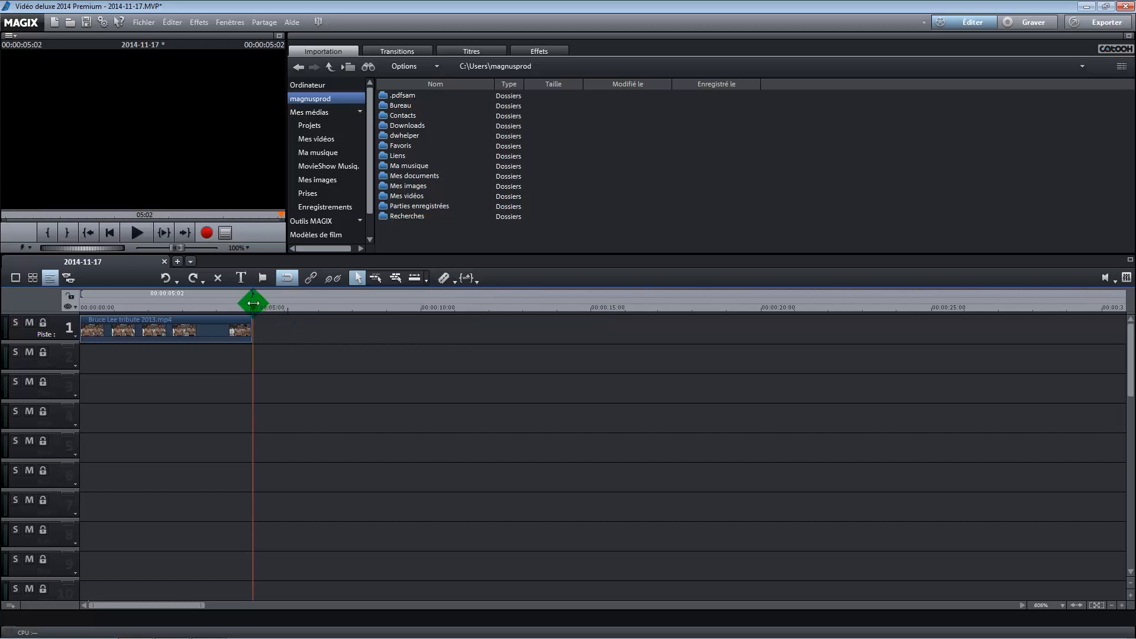
- Position the playhead at 00:00:00:10 and try to export that single frame as a 1280x720 JPEG named 2014-11-17.JPG on the desktop
left_click_drag(251, 303, 90, 306)
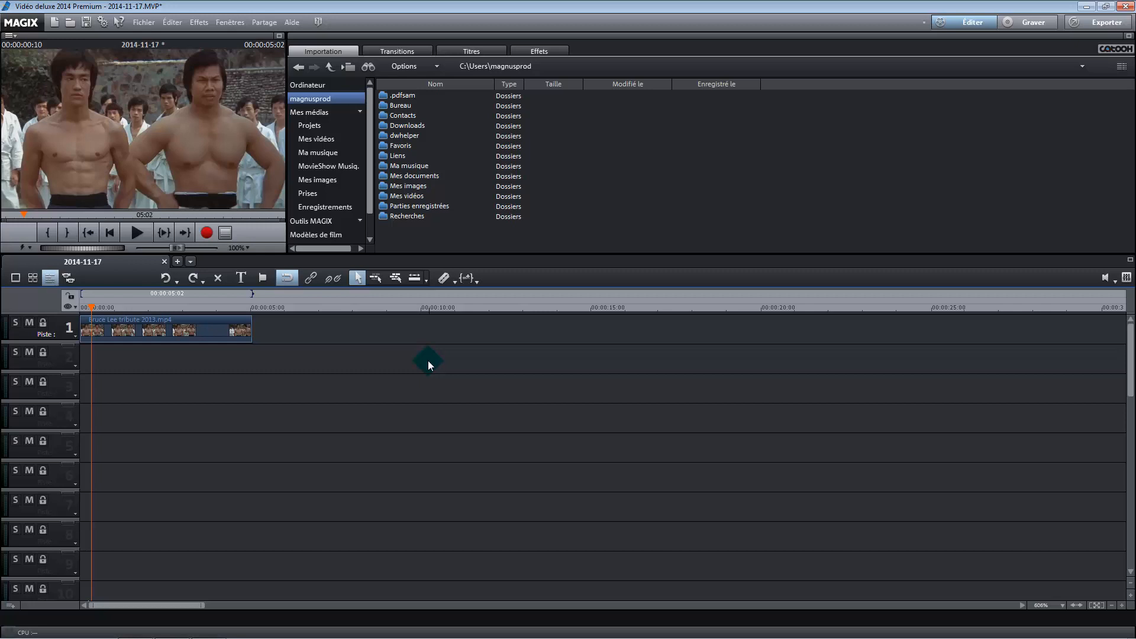
left_click(114, 331)
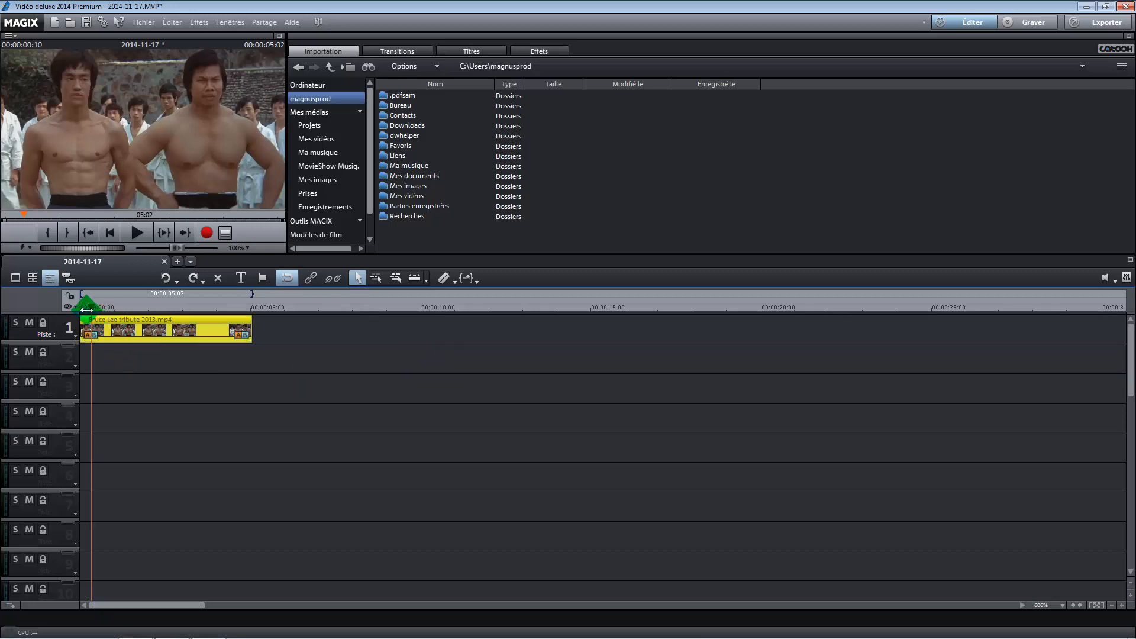
left_click(144, 23)
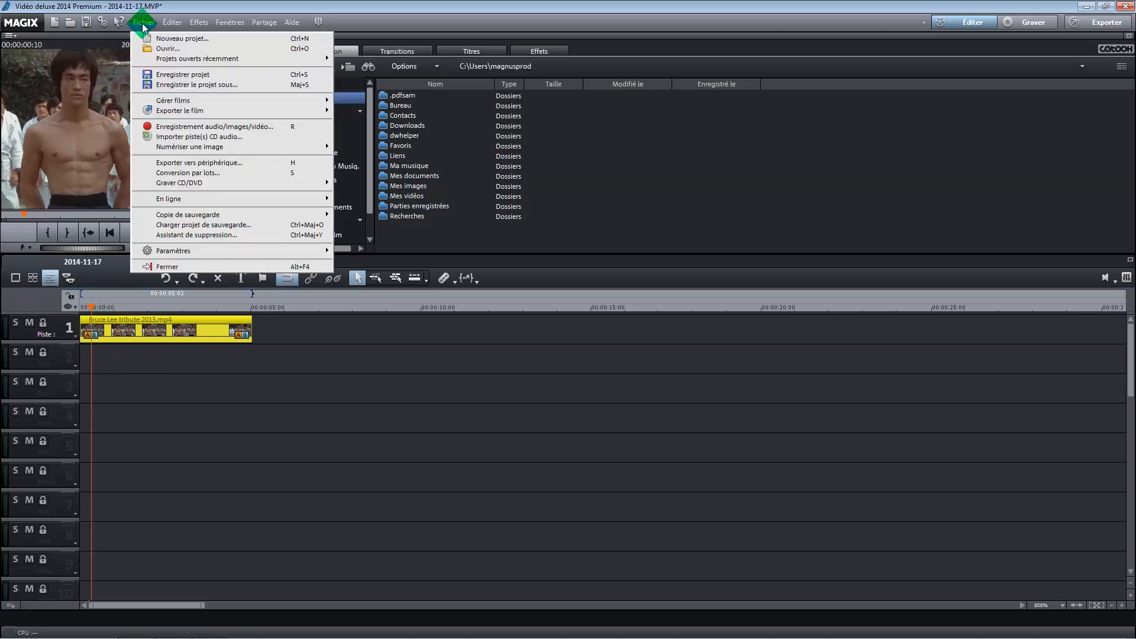
mouse_move(184, 110)
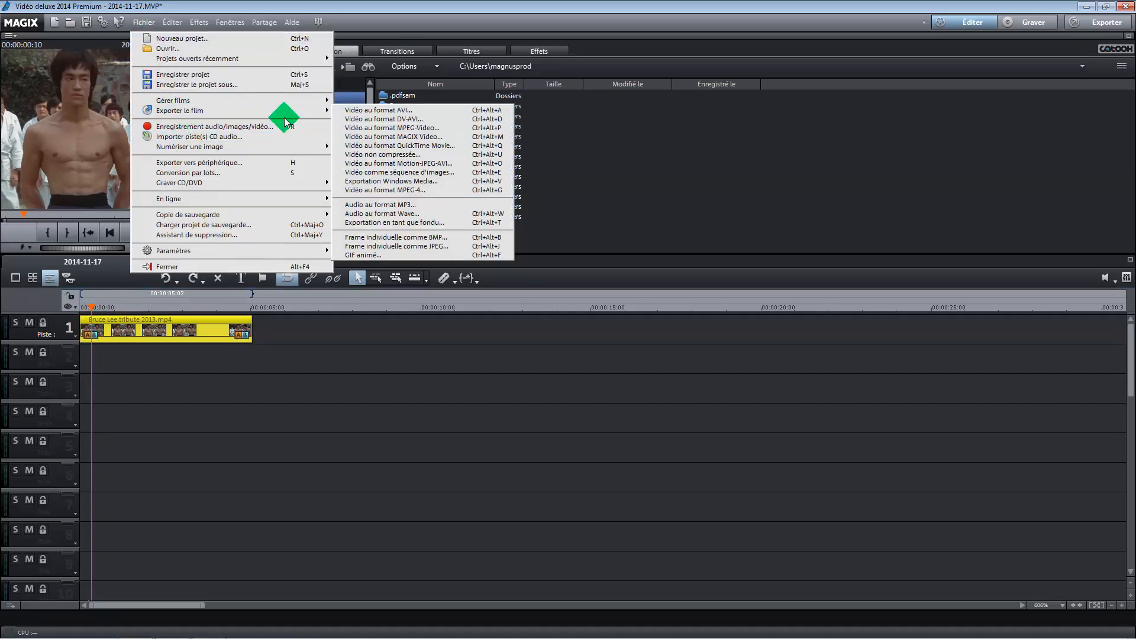
left_click(421, 246)
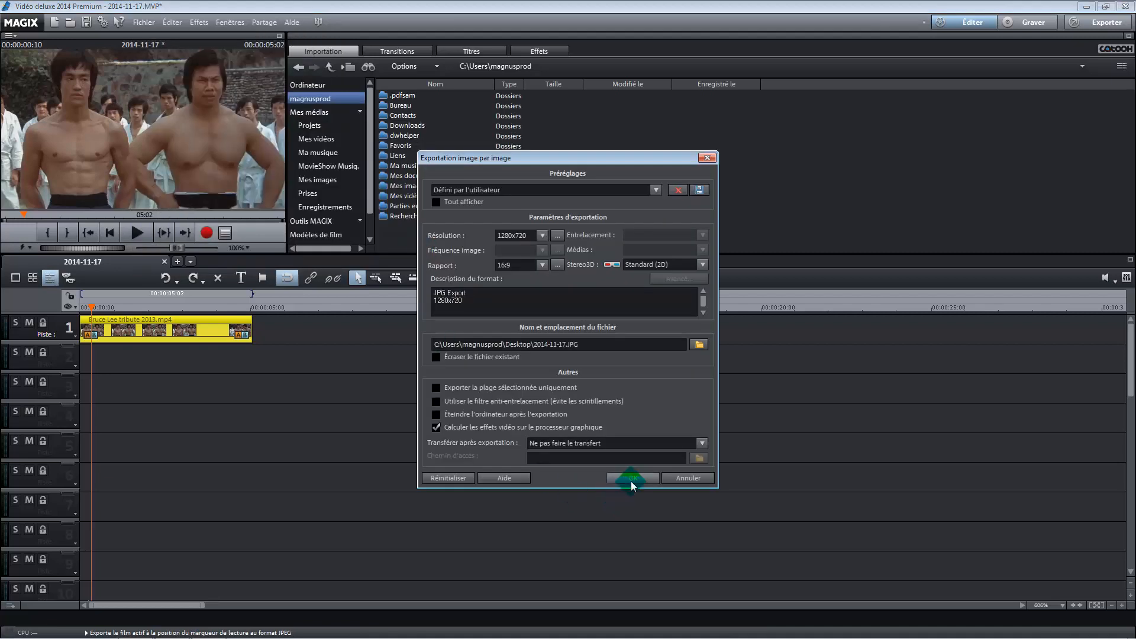
left_click(631, 479)
left_click(589, 382)
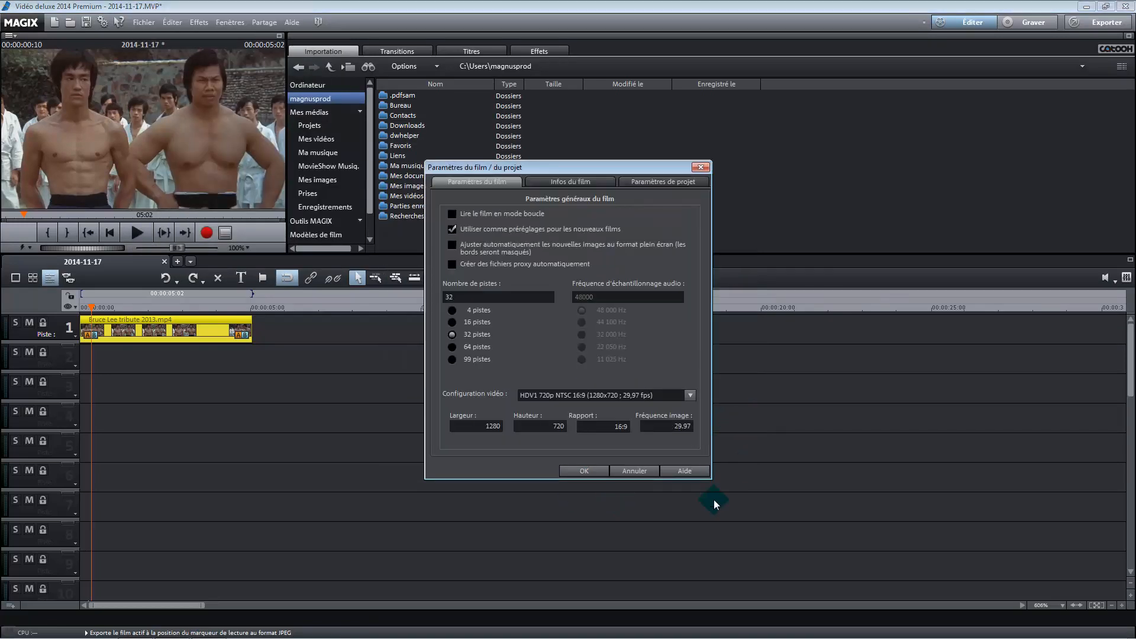
left_click(594, 472)
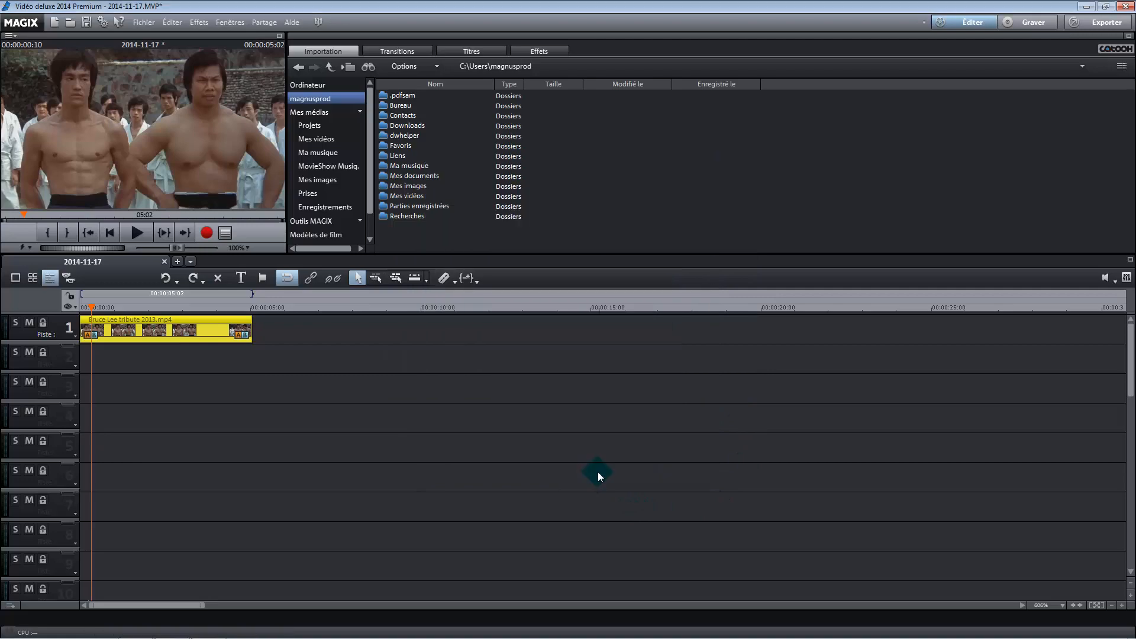
- View the exported frame 2014-11-12.JPG and the finished mask masque 1.jpg from the desktop, closing each image again
left_click(1092, 8)
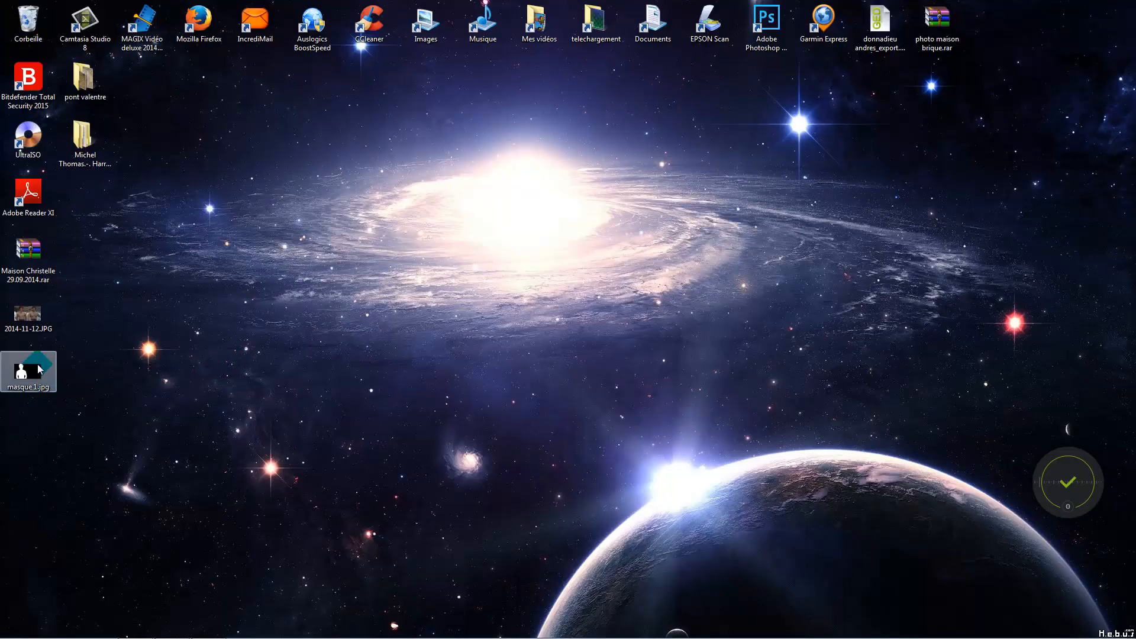
double_click(38, 322)
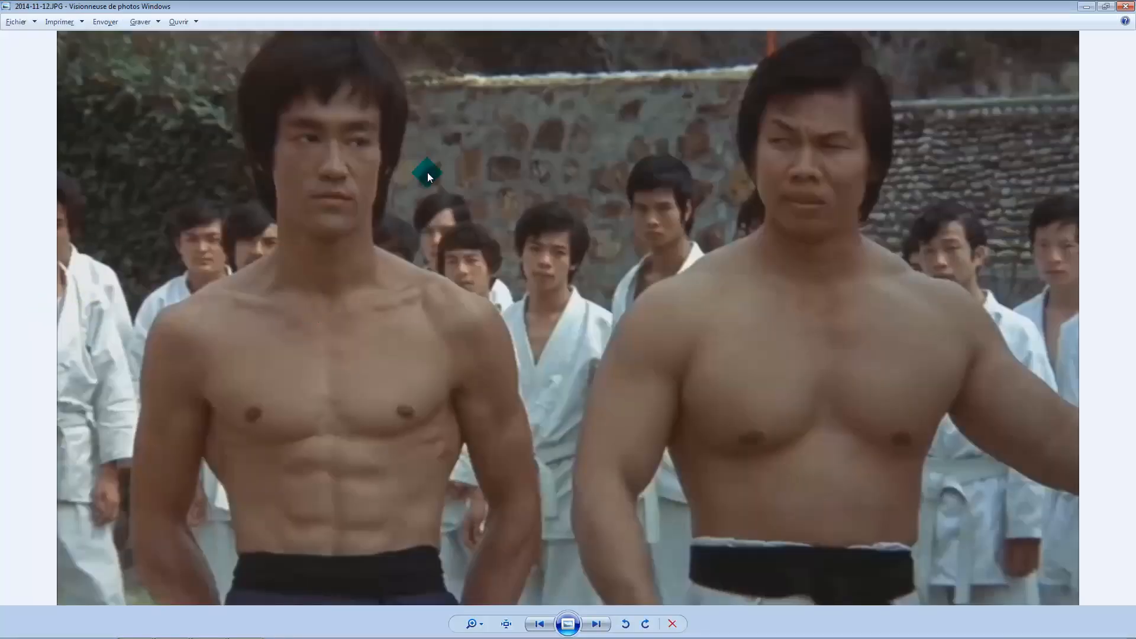
left_click(1124, 7)
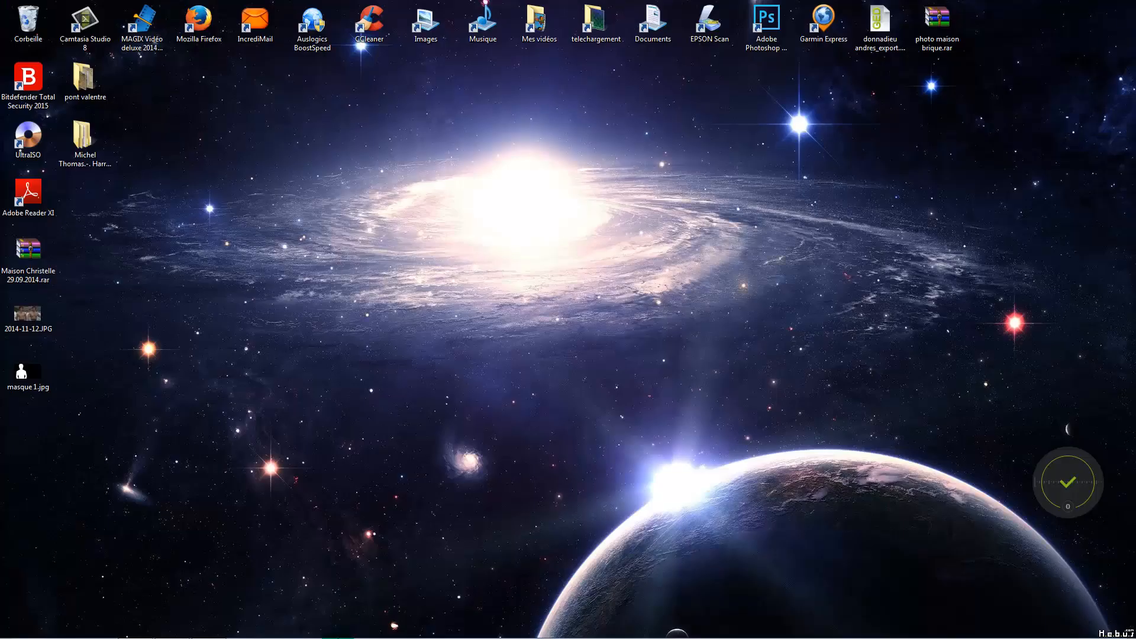
left_click(25, 387)
double_click(26, 384)
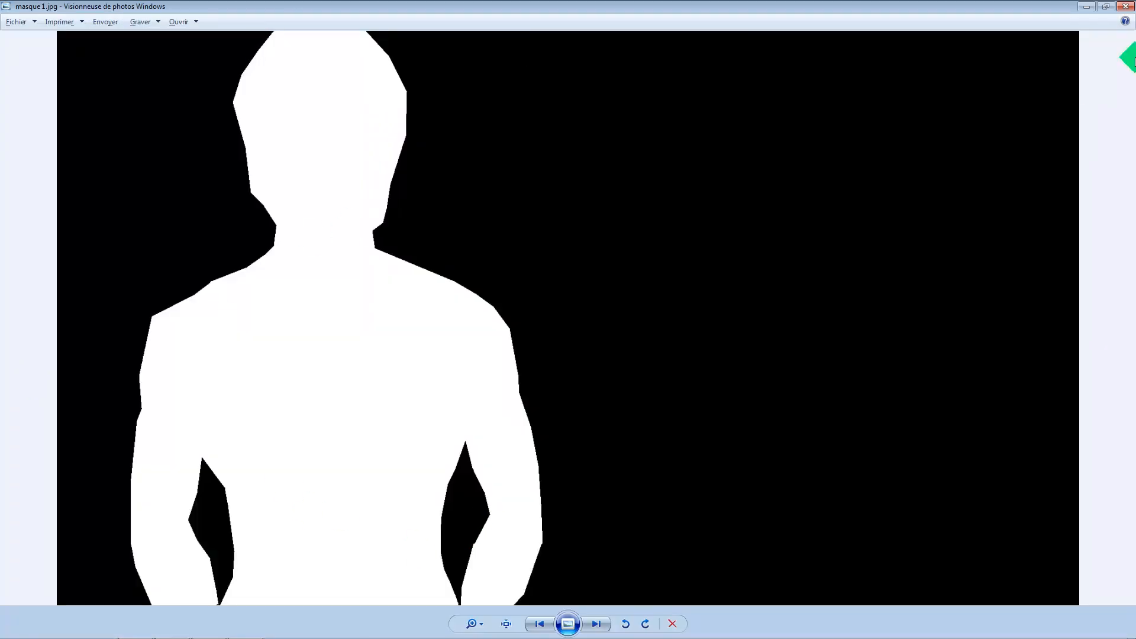
left_click(1124, 6)
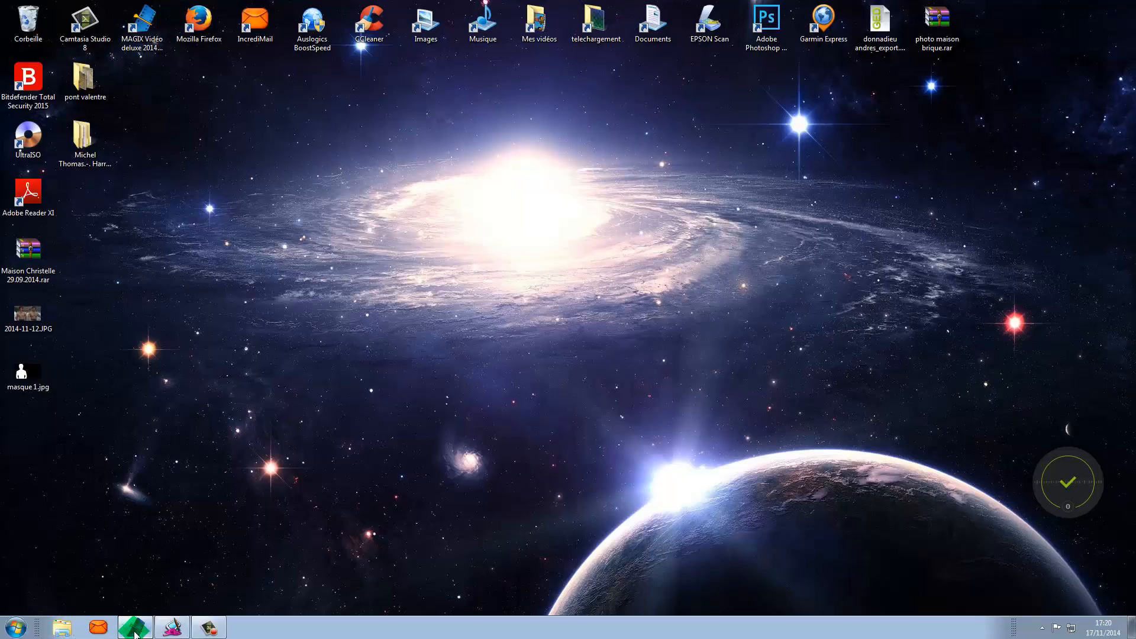
- Show the Photo Designer 7 window briefly and locate the program inside the MAGIX Vidéo deluxe 2014 Premium folder of installed programs
left_click(173, 628)
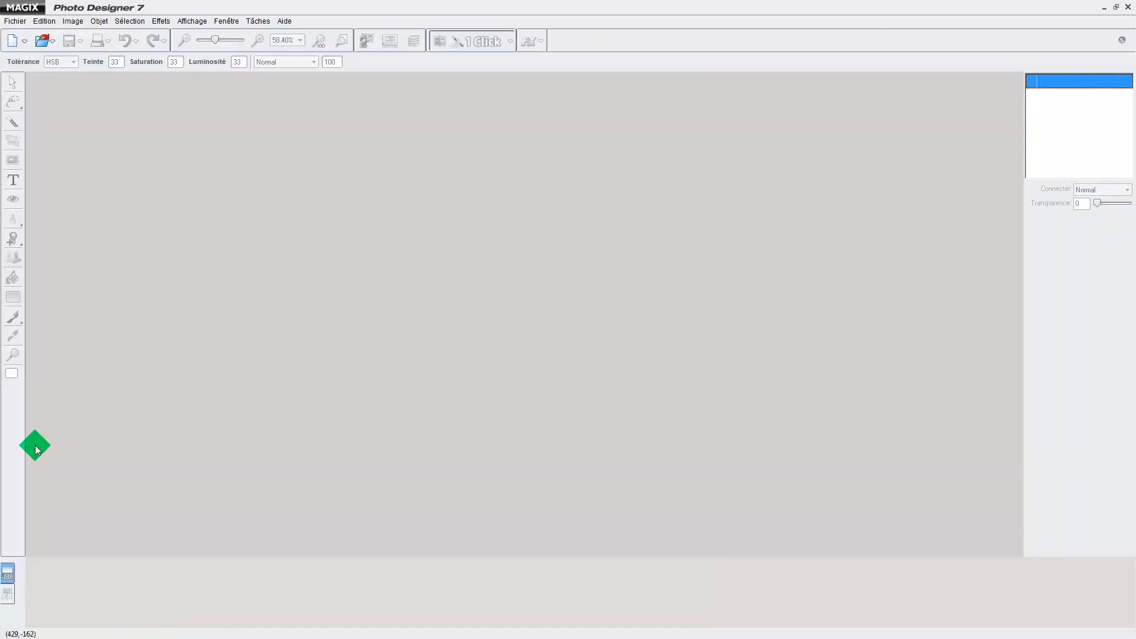
left_click(1106, 8)
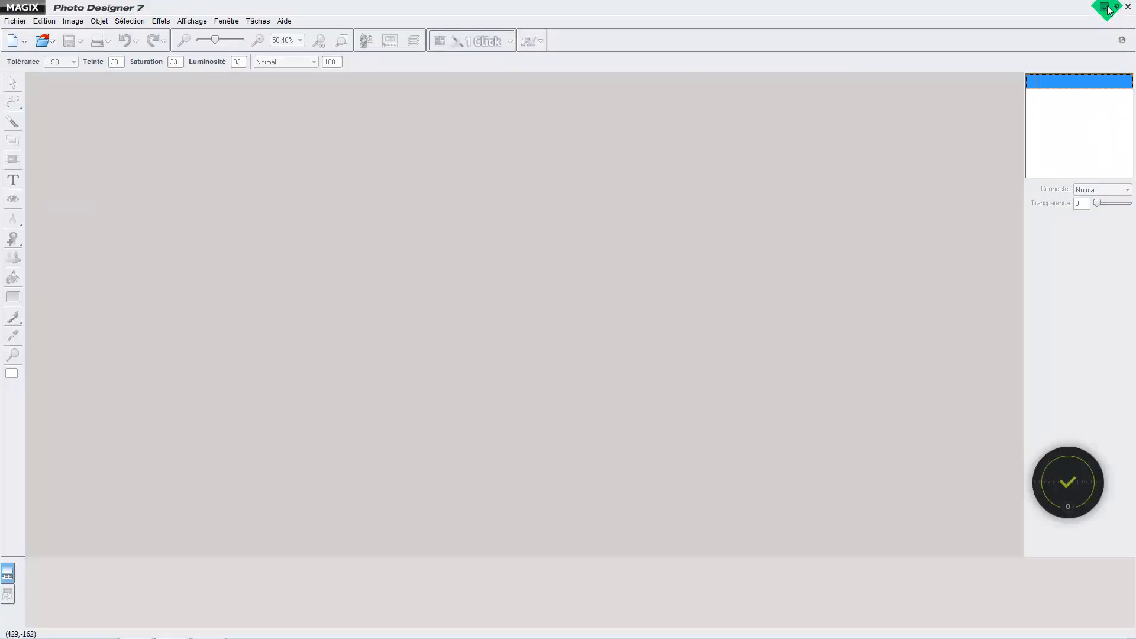
left_click(17, 627)
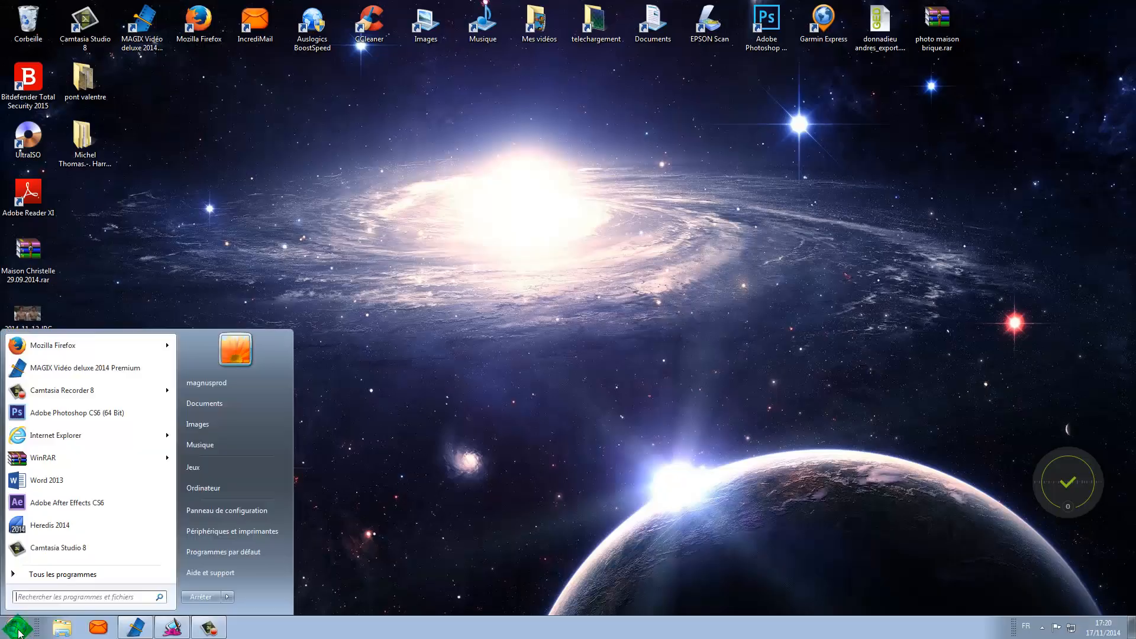
left_click(67, 571)
left_click(52, 466)
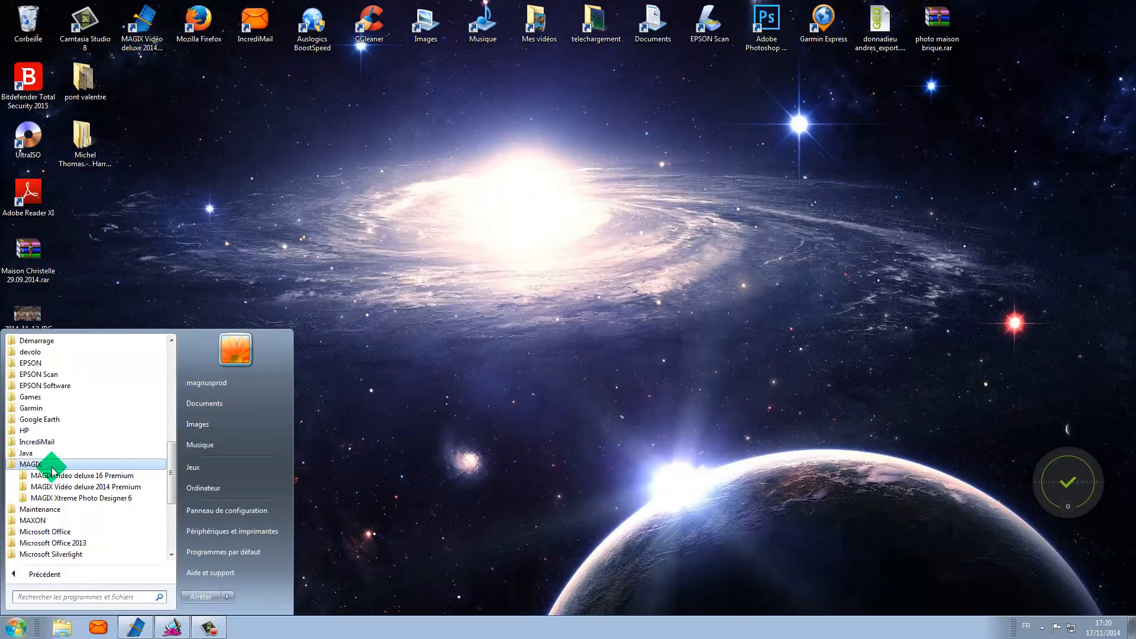
left_click(57, 487)
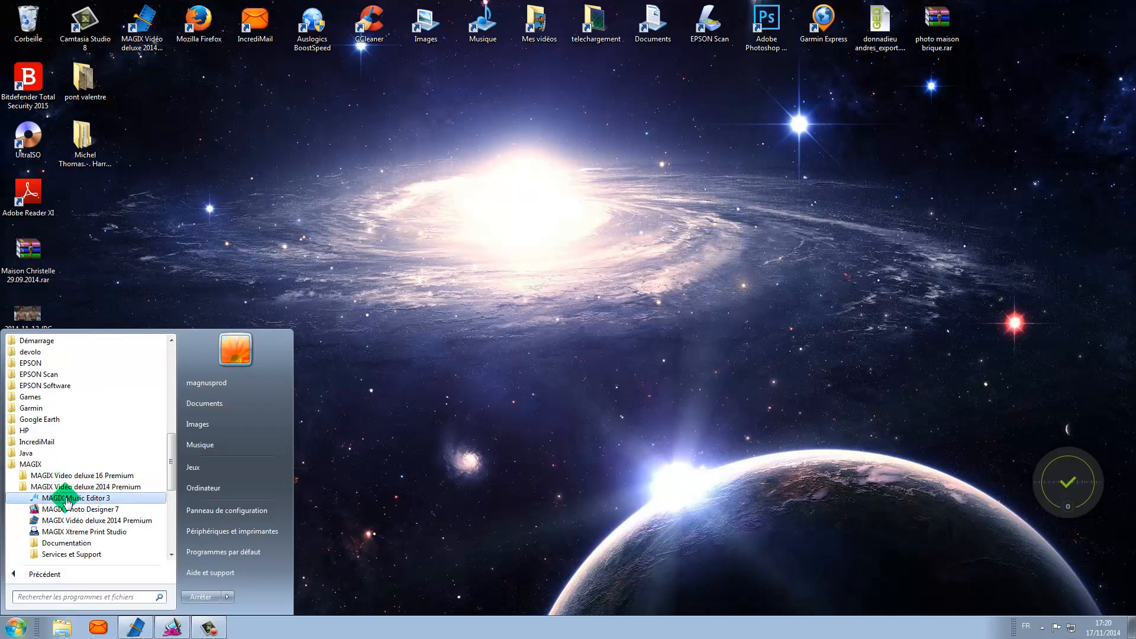
left_click(109, 514)
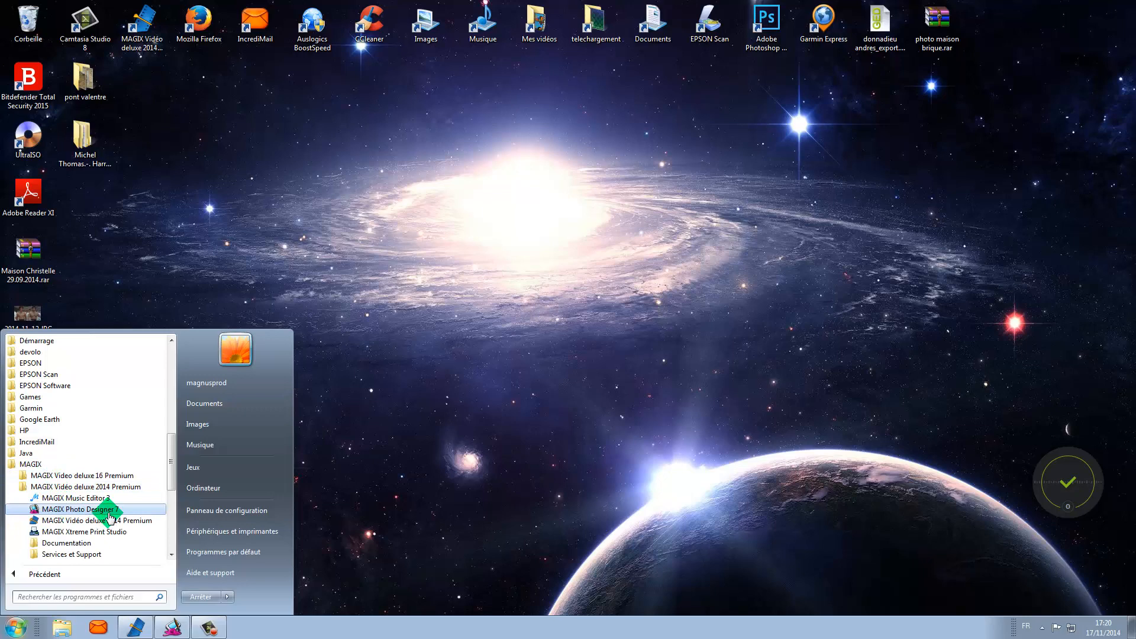
left_click(514, 538)
- Switch to MAGIX Photo Designer 7 and open 2014-11-12.JPG from the desktop
left_click(179, 627)
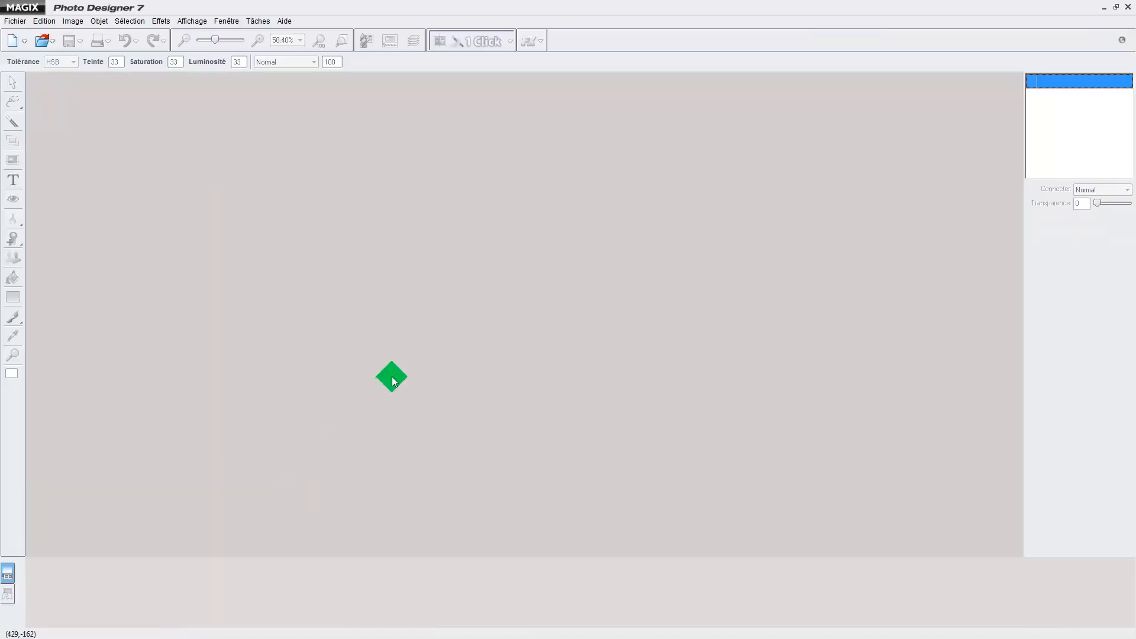
left_click(15, 21)
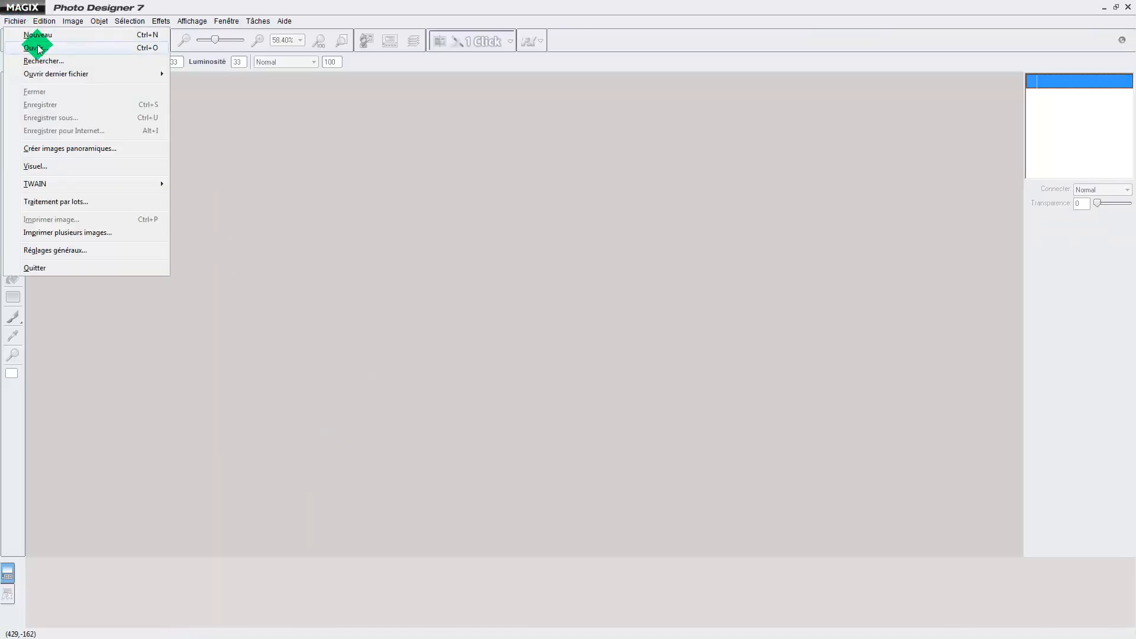
left_click(37, 48)
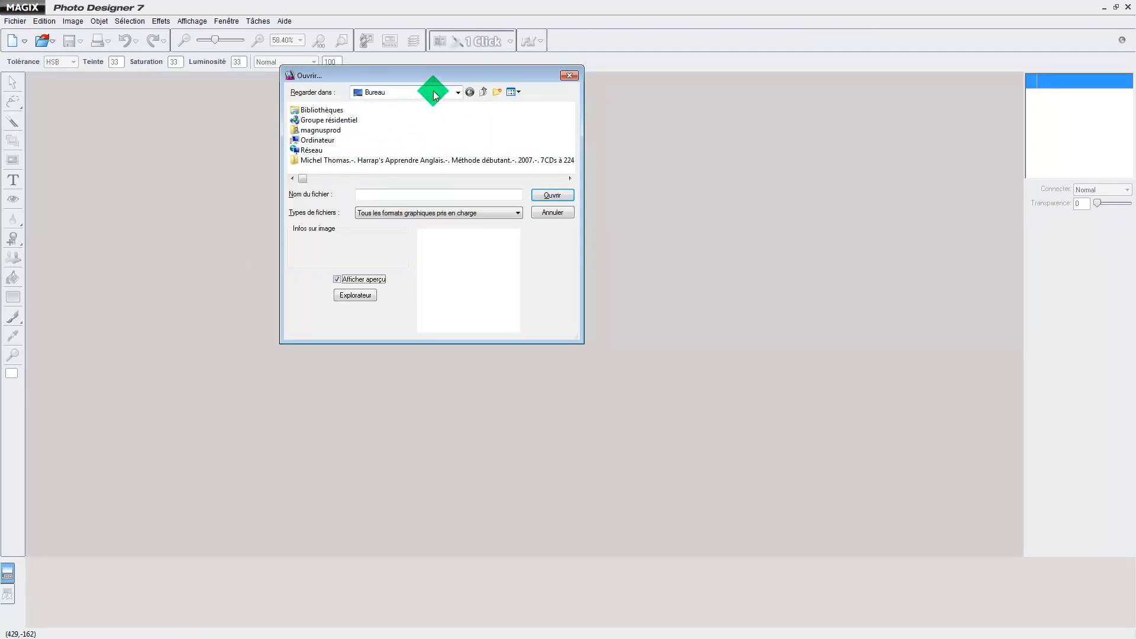
left_click(570, 178)
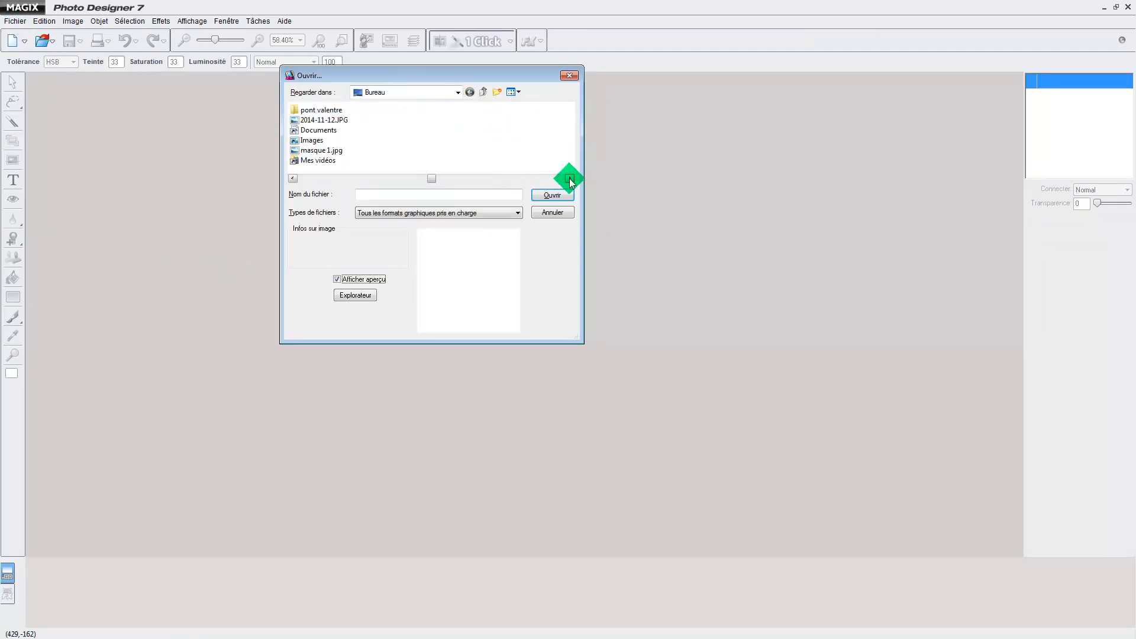
left_click(320, 121)
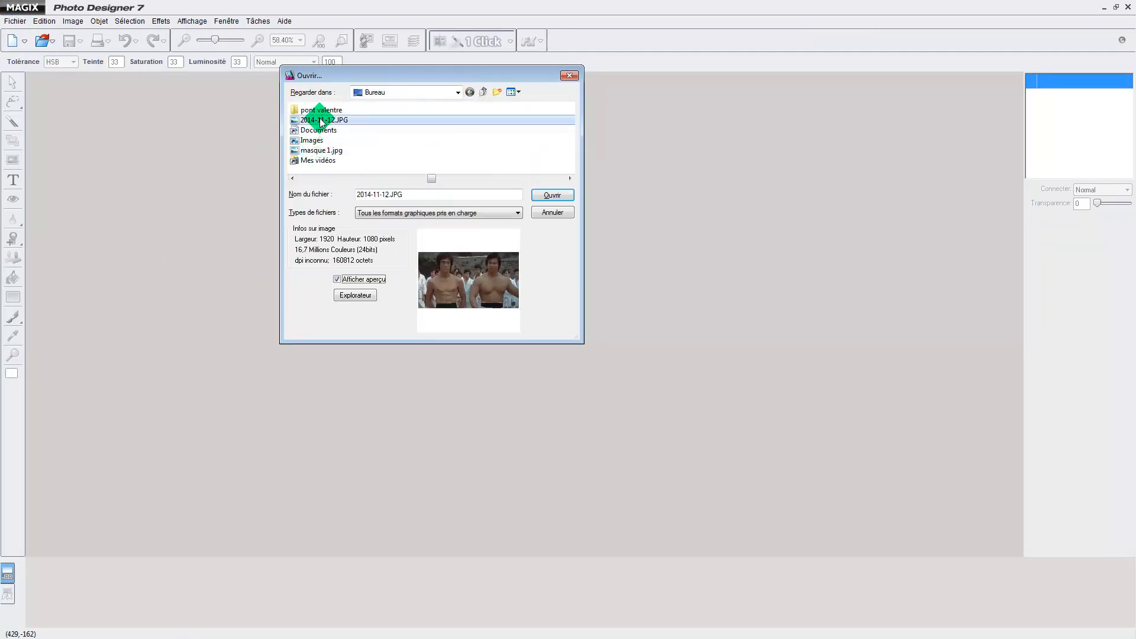
left_click(565, 195)
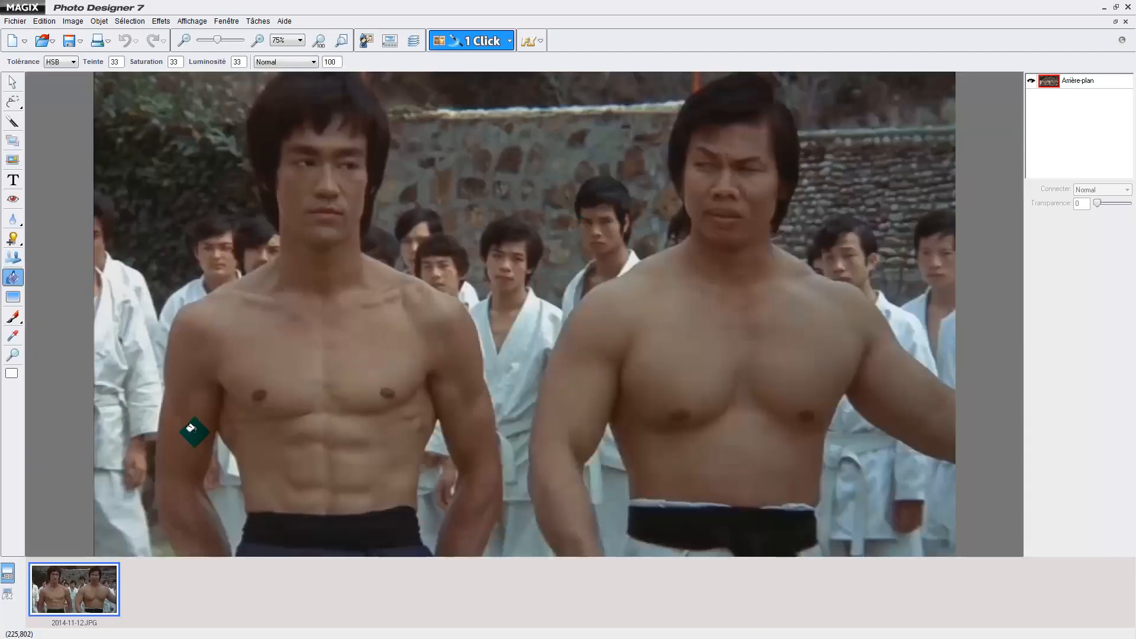
- Trace the left man's outline with a lasso selection, leaving out the gaps between his arms and torso, and close it
left_click(21, 111)
left_click(20, 108)
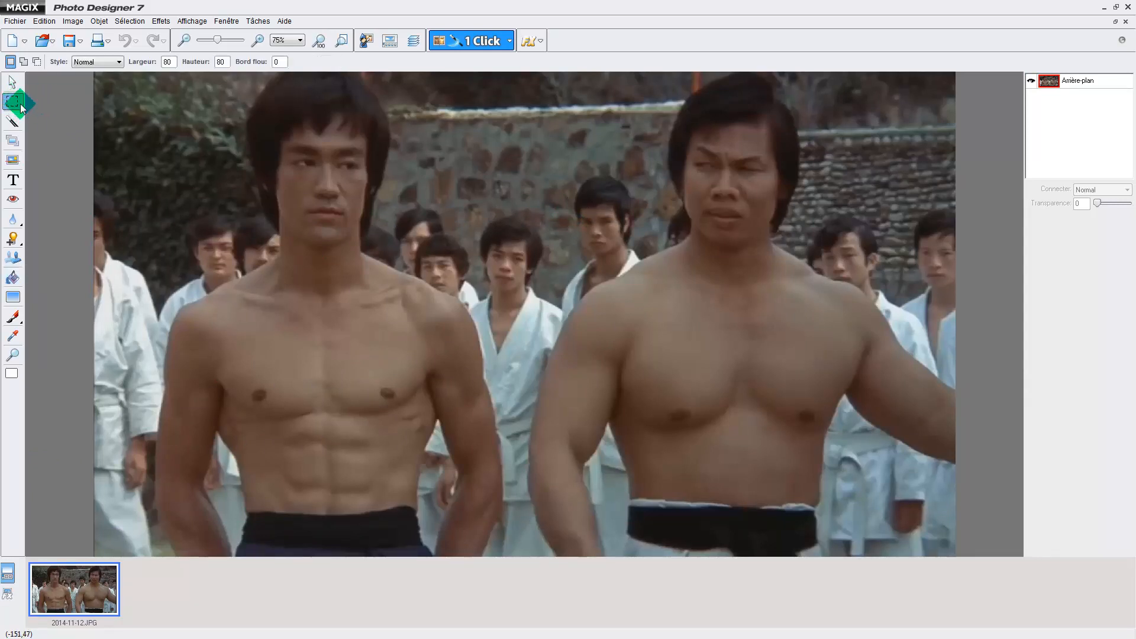
left_click(20, 109)
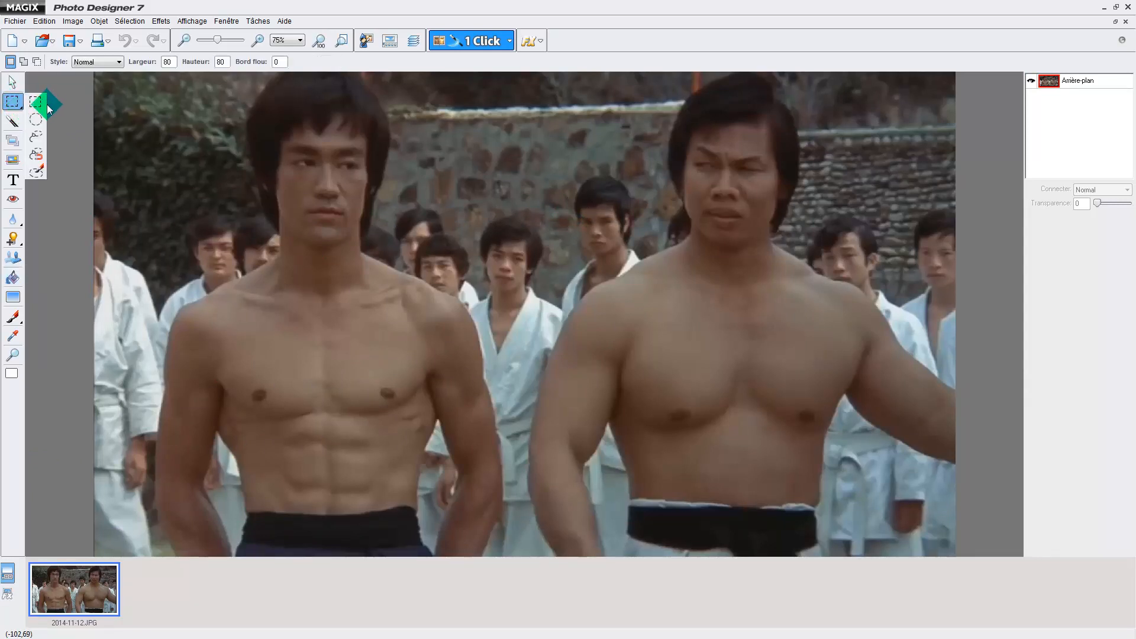
left_click(37, 156)
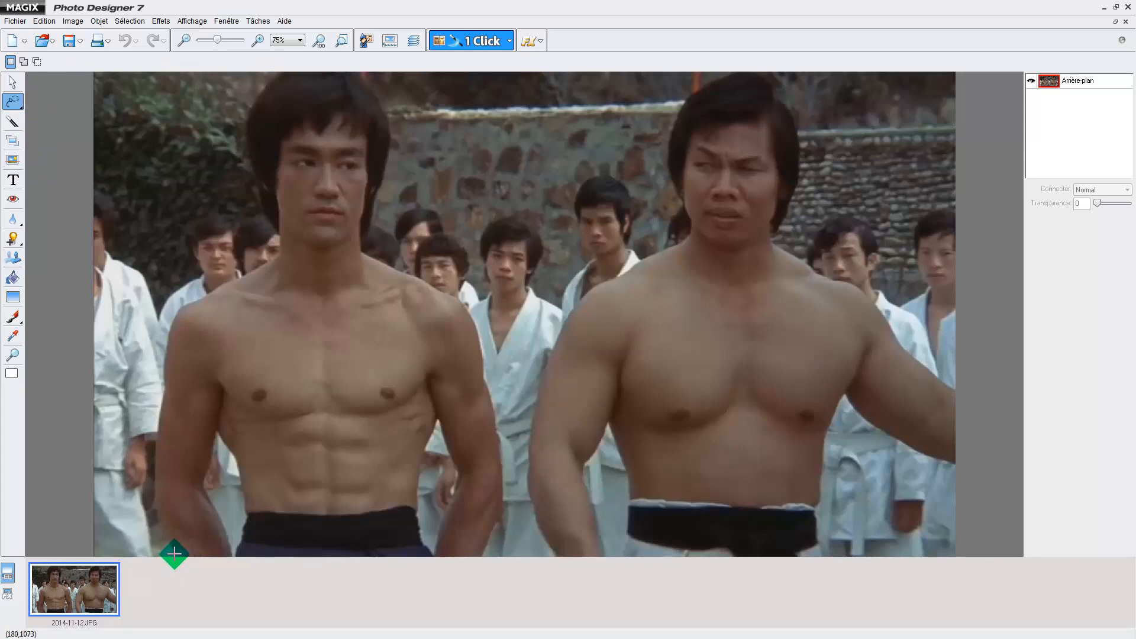
mouse_move(175, 553)
left_mouse_down()
mouse_move(151, 481)
mouse_move(160, 352)
mouse_move(178, 307)
mouse_move(280, 253)
mouse_move(244, 117)
mouse_move(282, 65)
mouse_move(342, 74)
mouse_move(360, 63)
mouse_move(390, 130)
mouse_move(361, 251)
mouse_move(462, 298)
mouse_move(481, 348)
left_mouse_up()
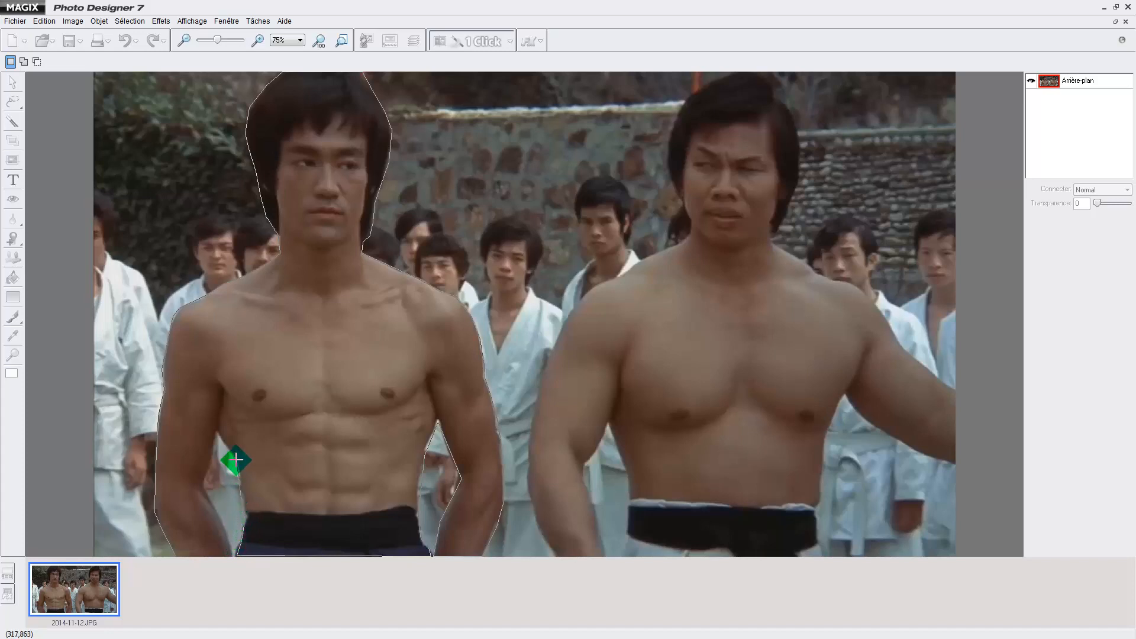
left_click(218, 432)
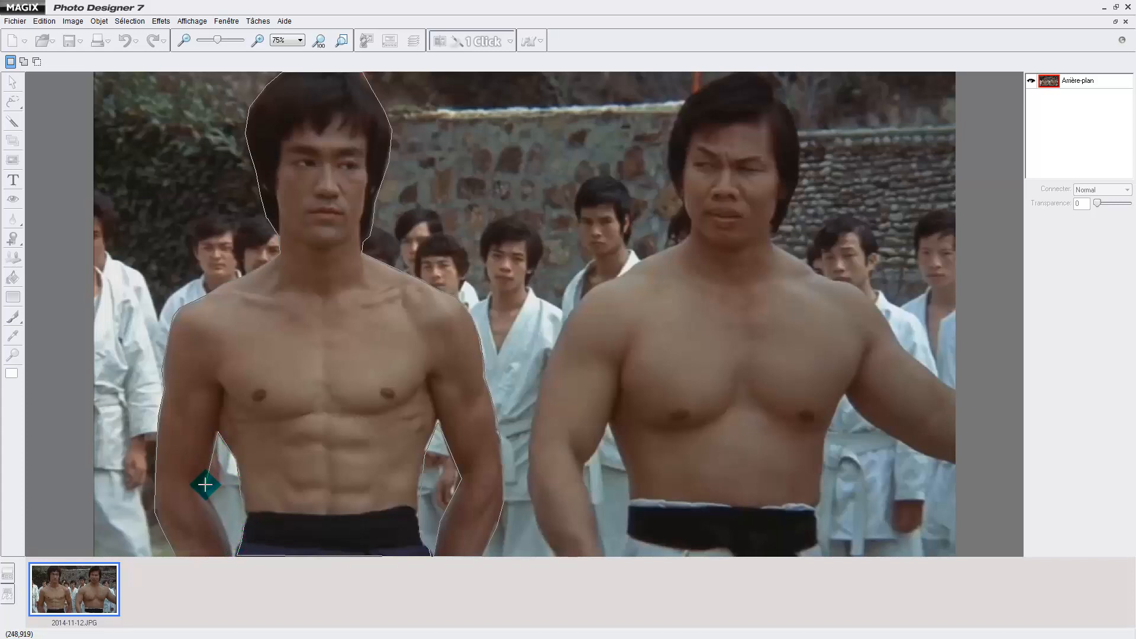
left_click(206, 485)
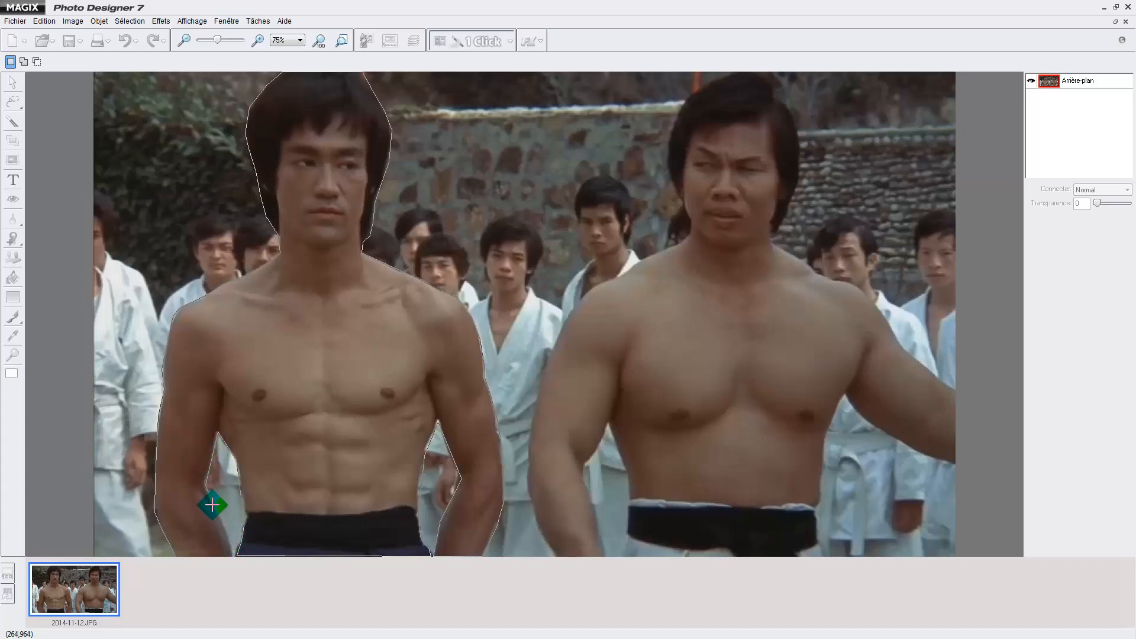
double_click(174, 557)
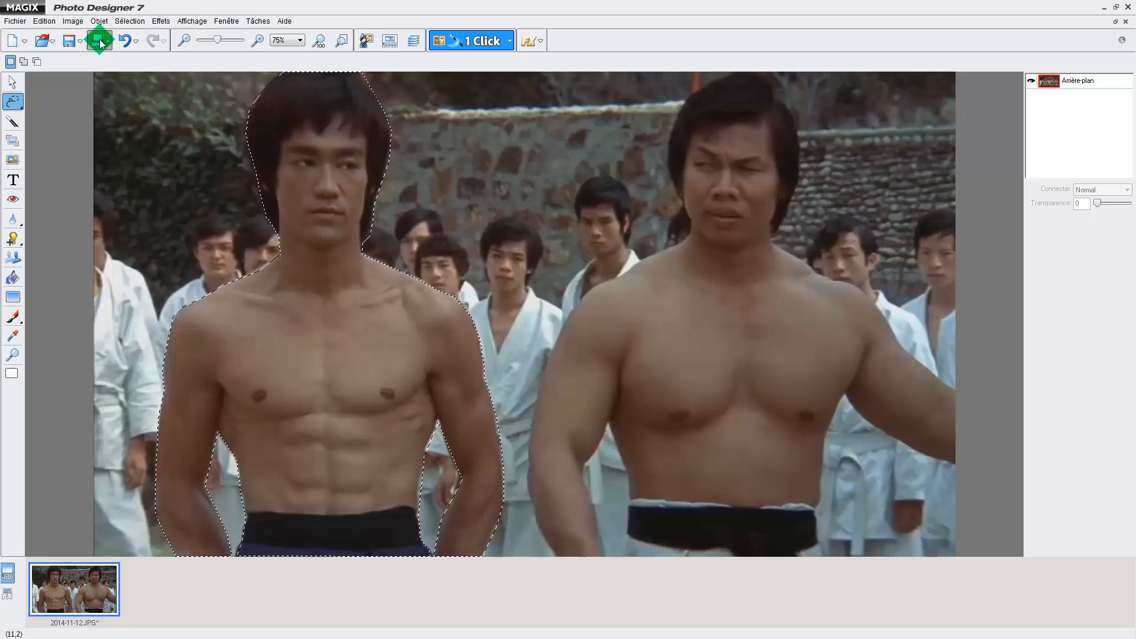
- Fill the selected figure of the left man with white
left_click(11, 371)
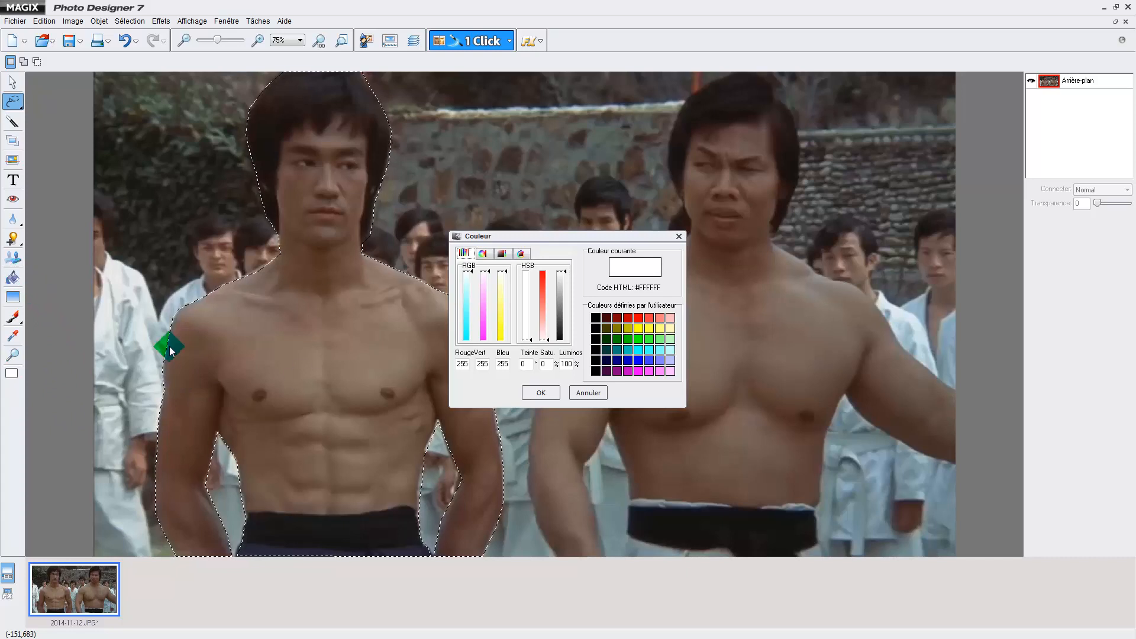
left_click(588, 394)
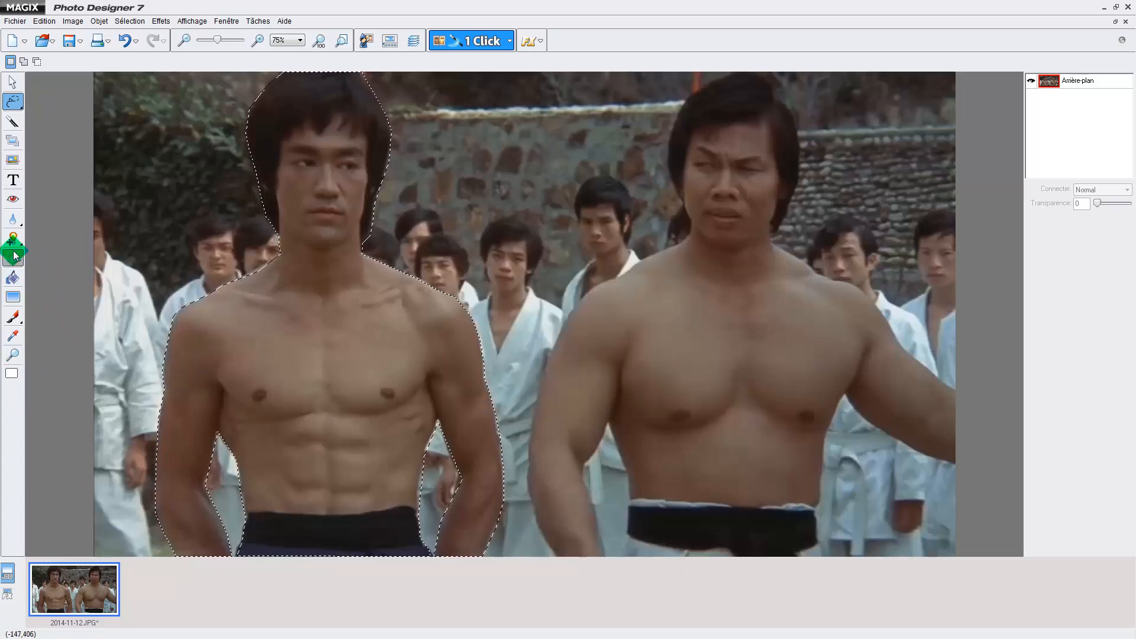
left_click(15, 281)
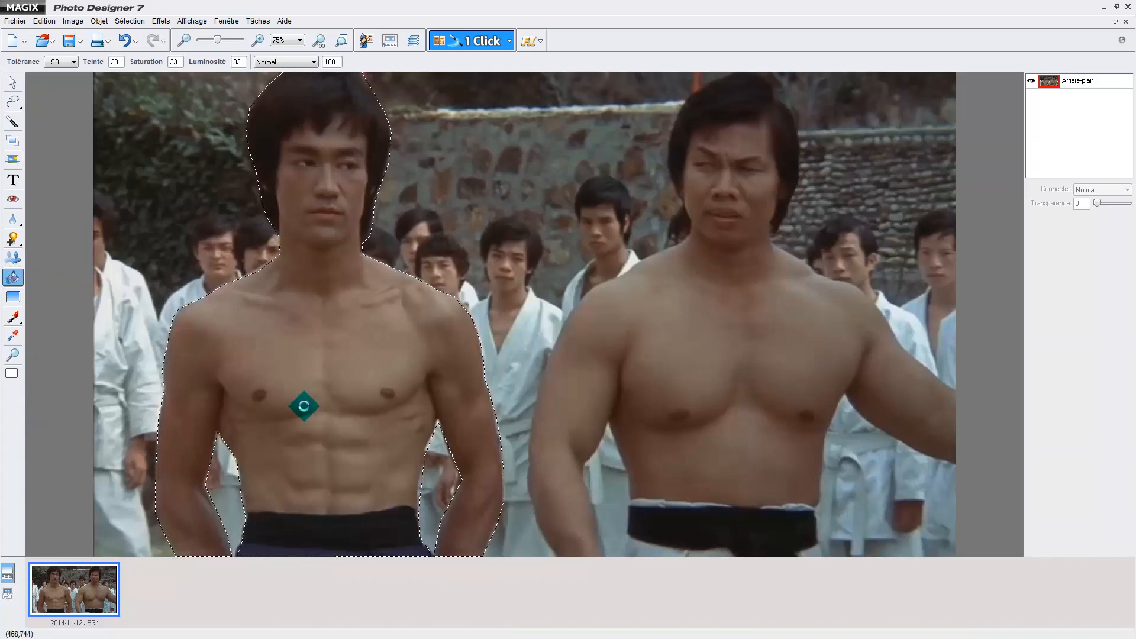
left_click(304, 406)
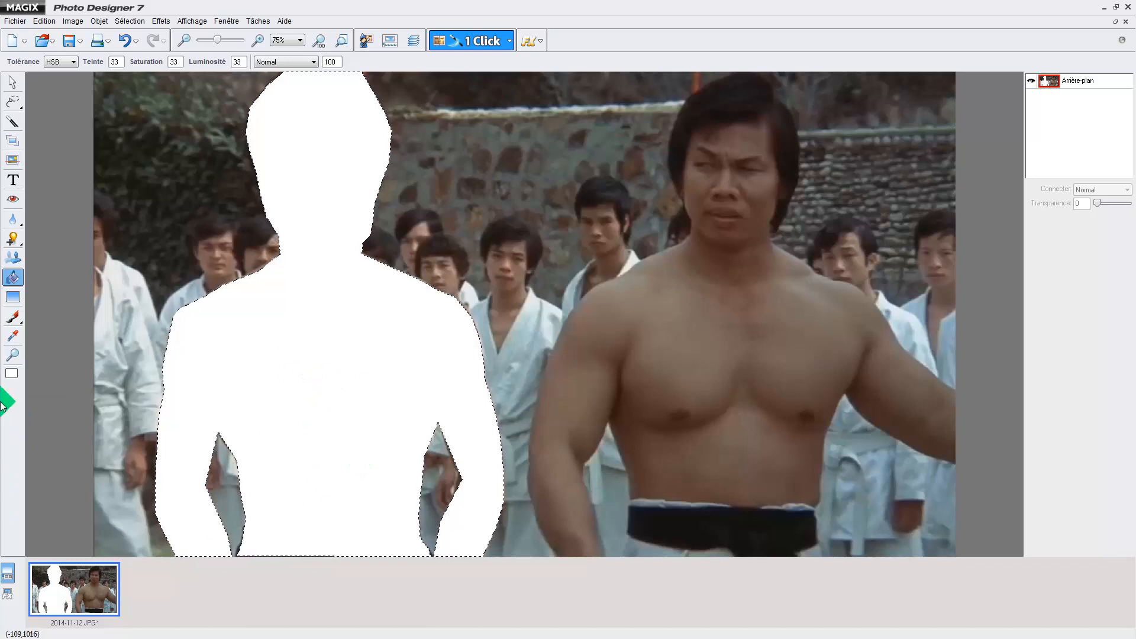
- Invert the selection and fill everything around the white silhouette with black
left_click(144, 20)
left_click(163, 63)
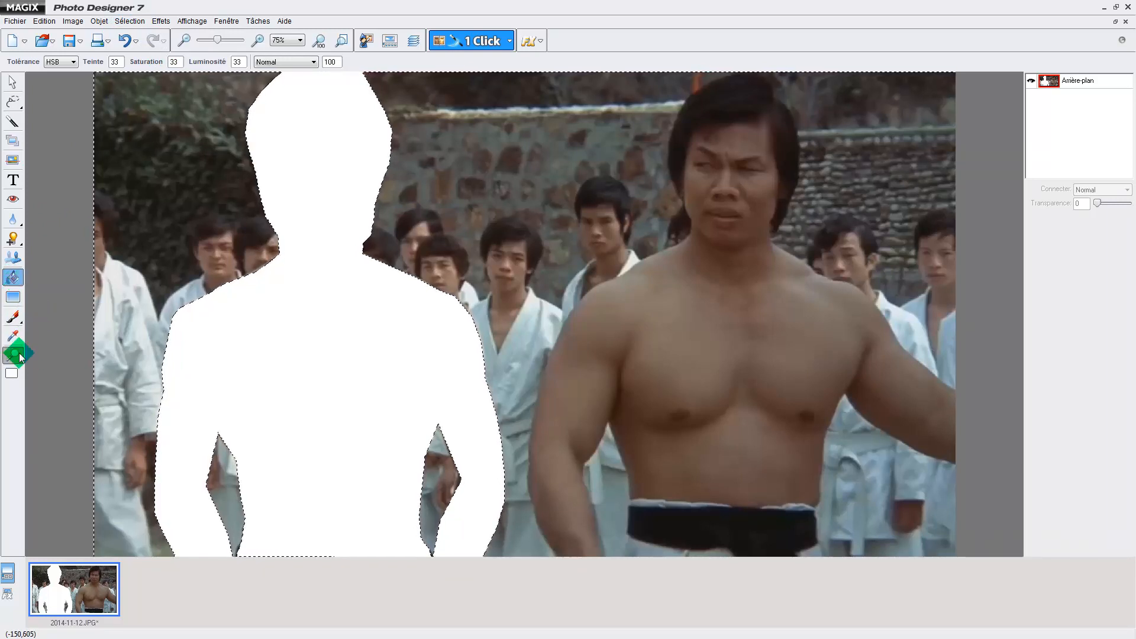
left_click(11, 372)
left_click_drag(558, 278, 560, 355)
left_click(540, 395)
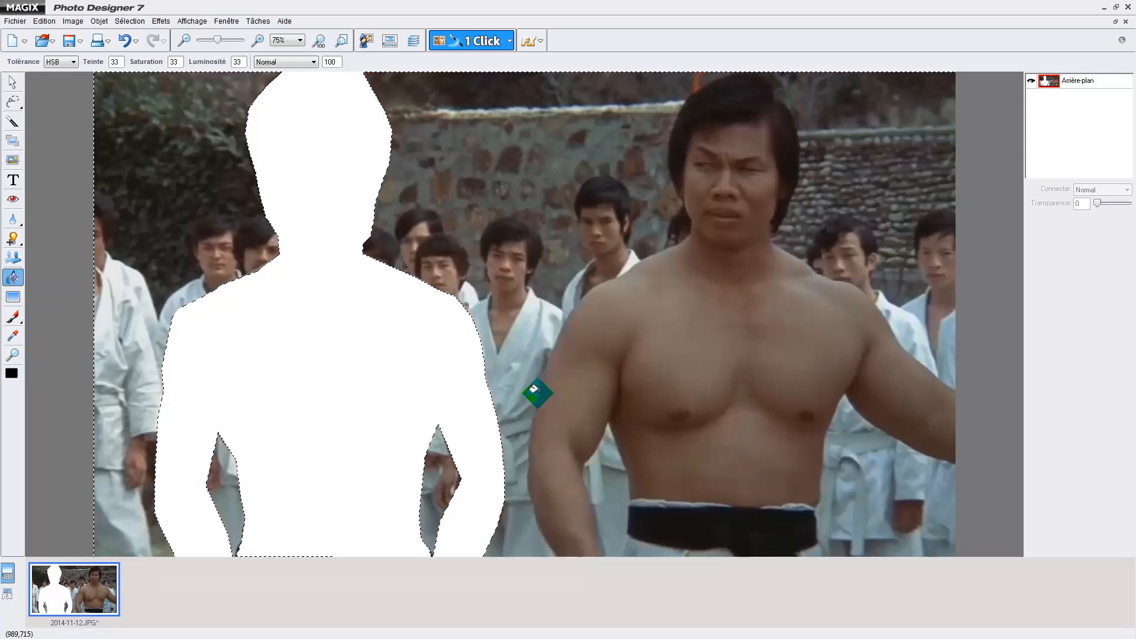
left_click(558, 244)
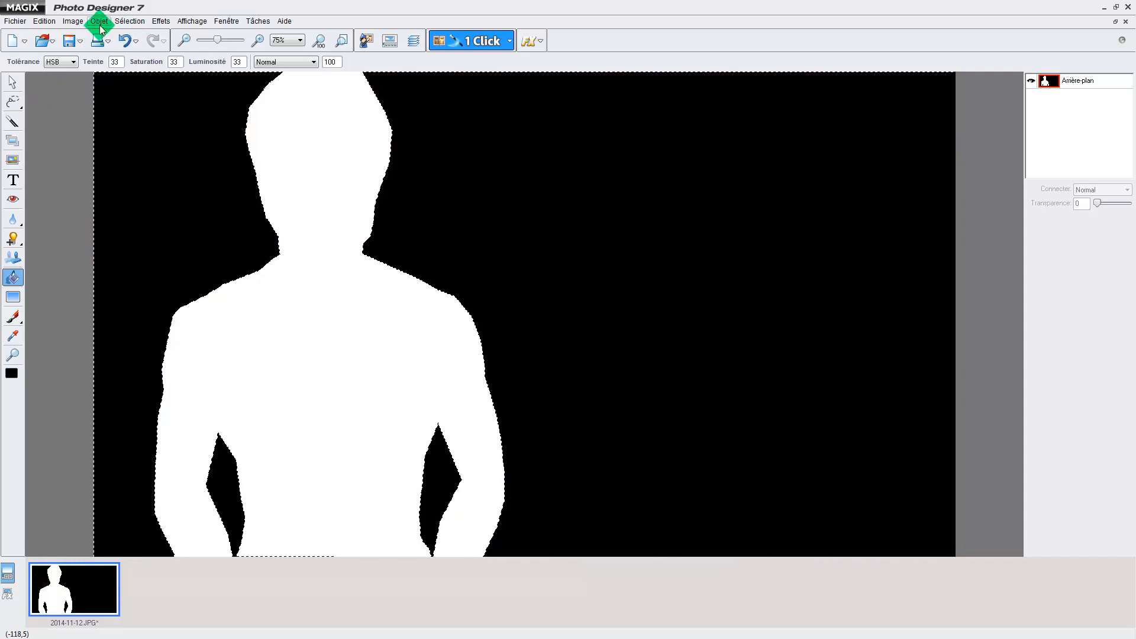
- Save the mask on the desktop as a JPEG named masque 2.jpg and close Photo Designer
left_click(15, 21)
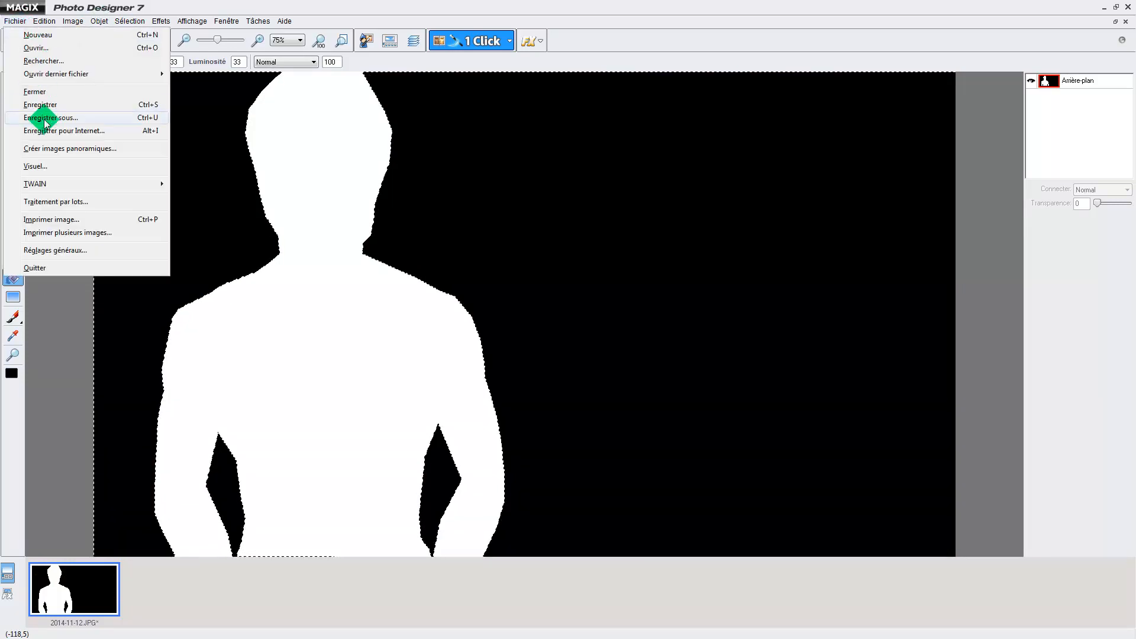
left_click(44, 114)
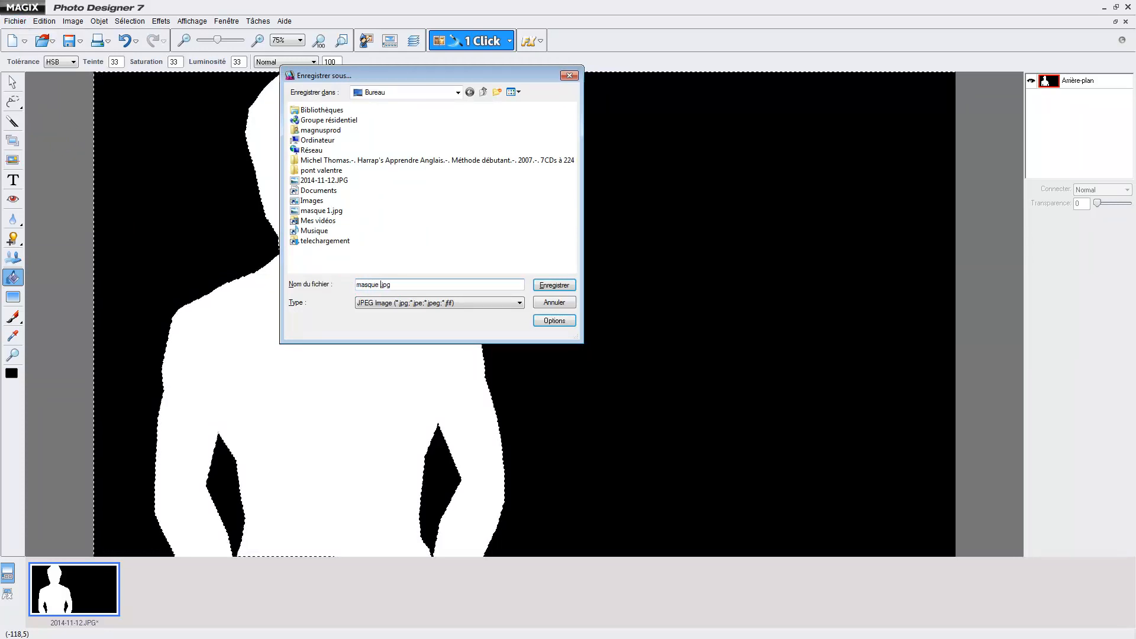
left_click(557, 286)
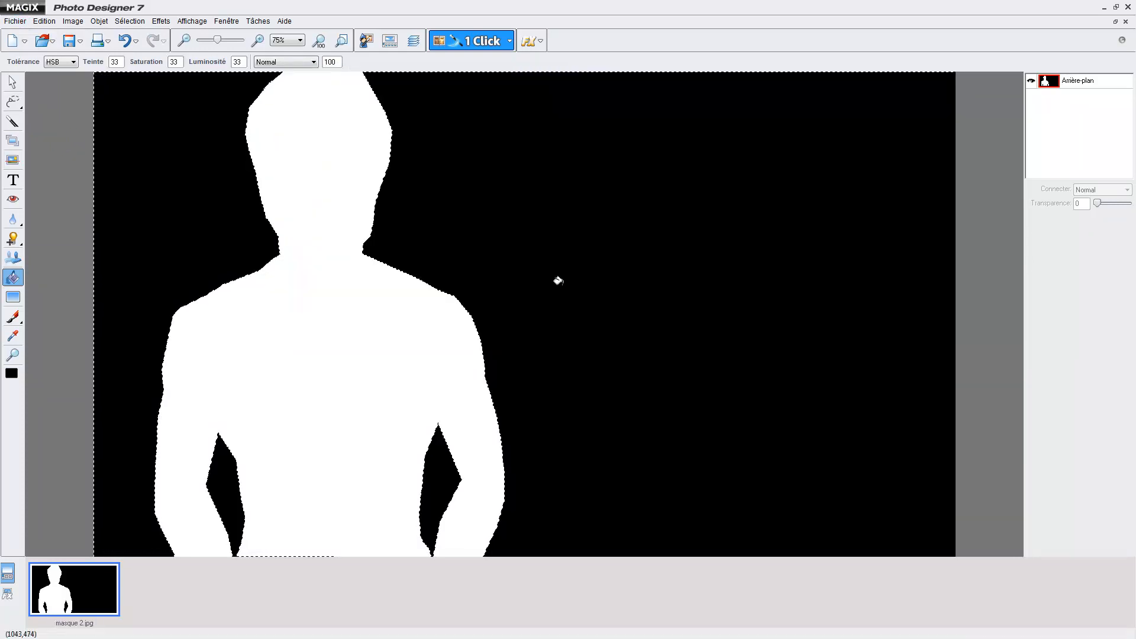
left_click(1095, 22)
left_click(1128, 7)
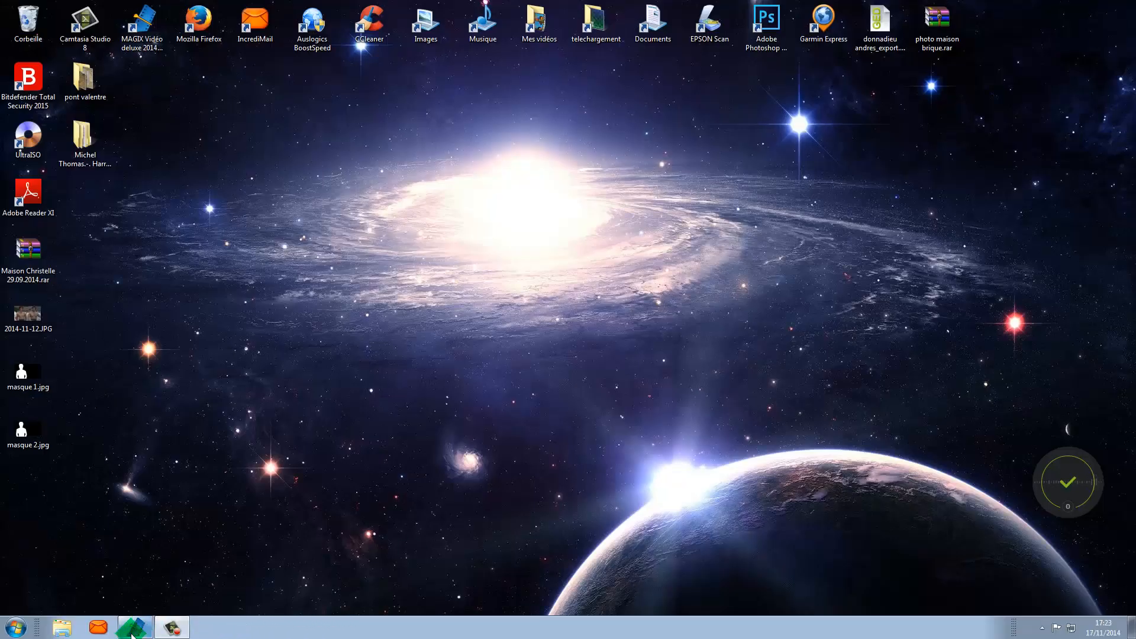
- Switch to MAGIX Vidéo deluxe, place masque 2 from the desktop on track 2, and shorten it to the video clip's length
left_click(135, 626)
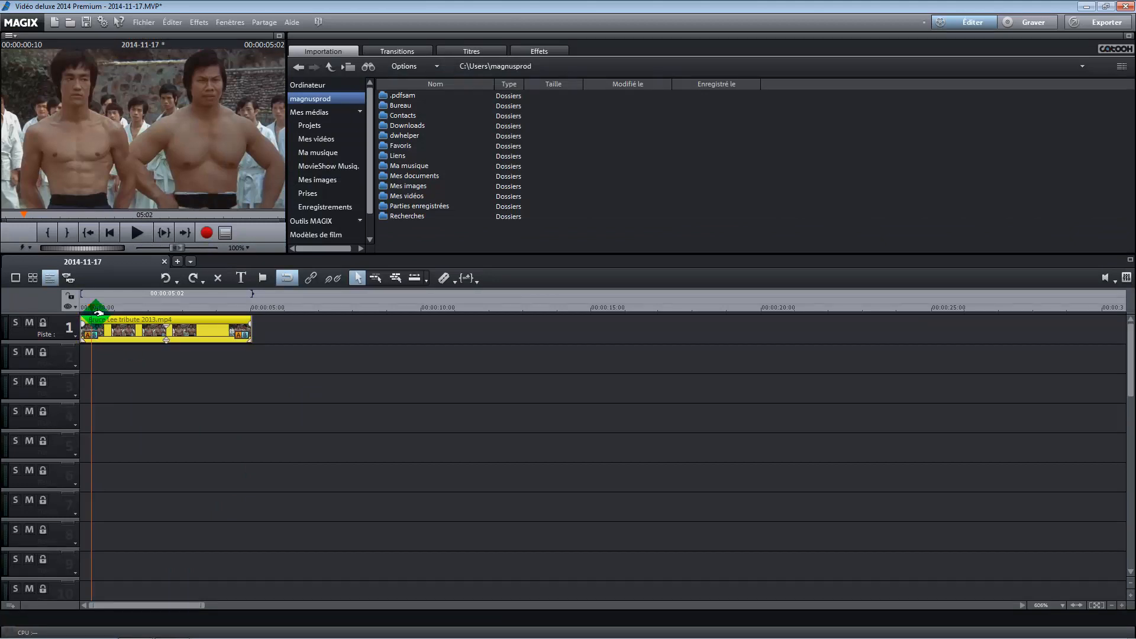
double_click(407, 107)
left_click_drag(405, 167, 112, 357)
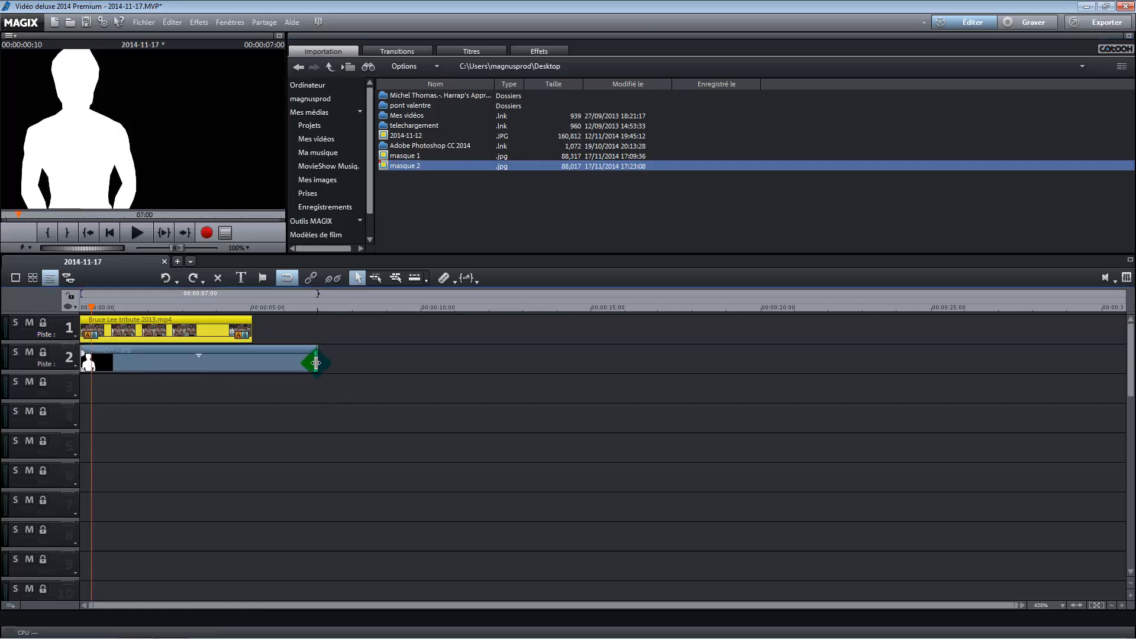
left_click_drag(315, 363, 251, 363)
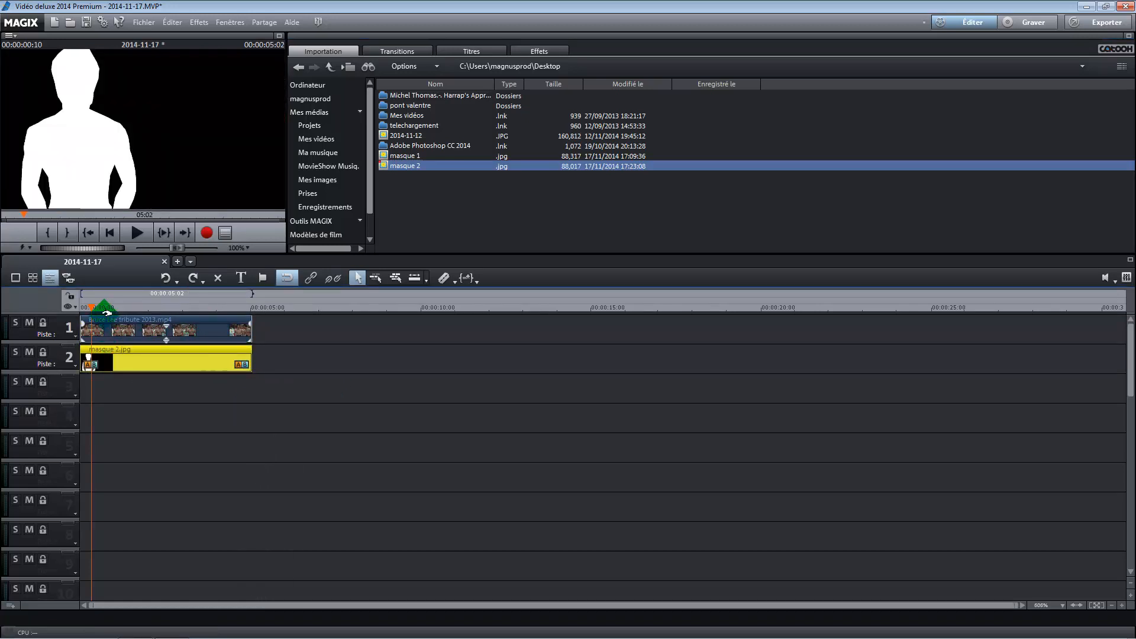
- Copy the video clip from track 1, place the duplicate at the start of track 3, and return the playhead to 00:00:00:00
left_click(141, 329)
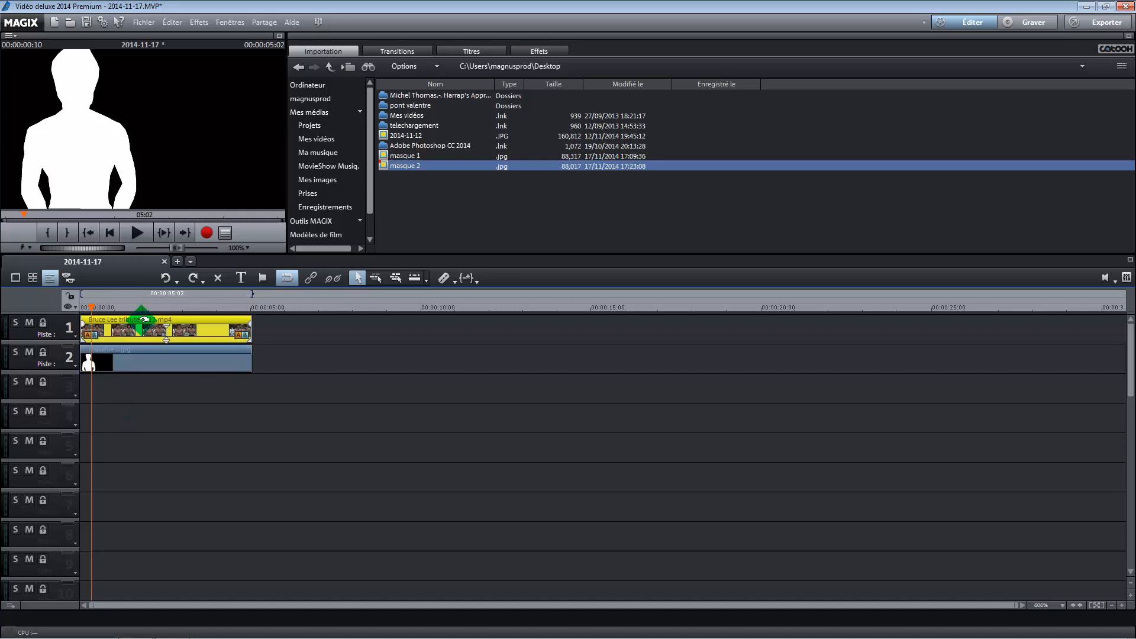
right_click(144, 329)
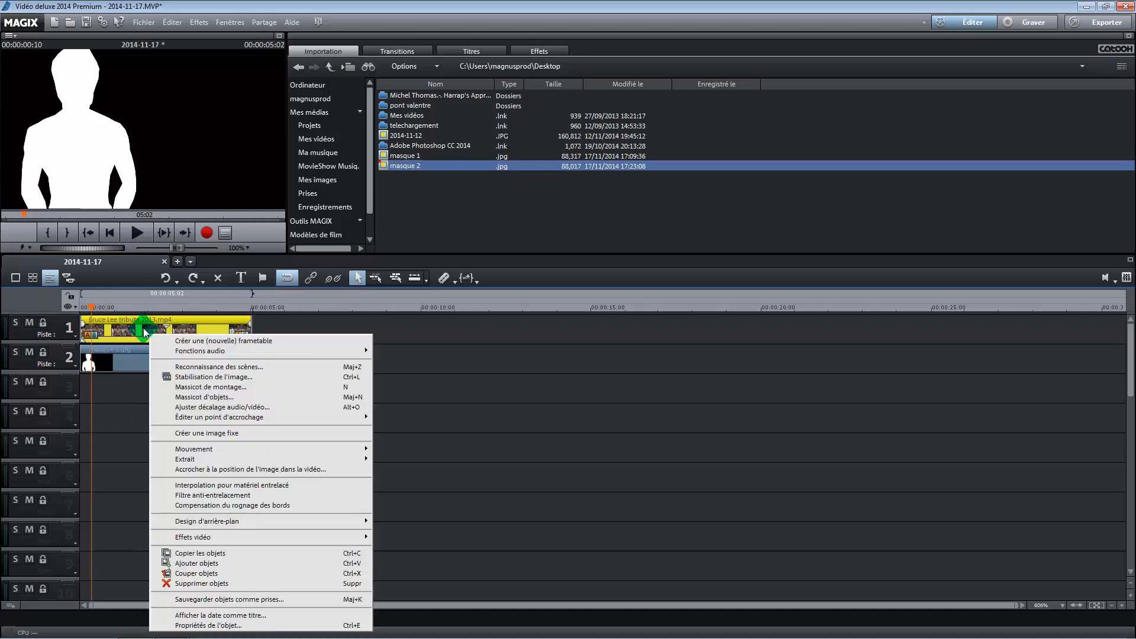
left_click(208, 559)
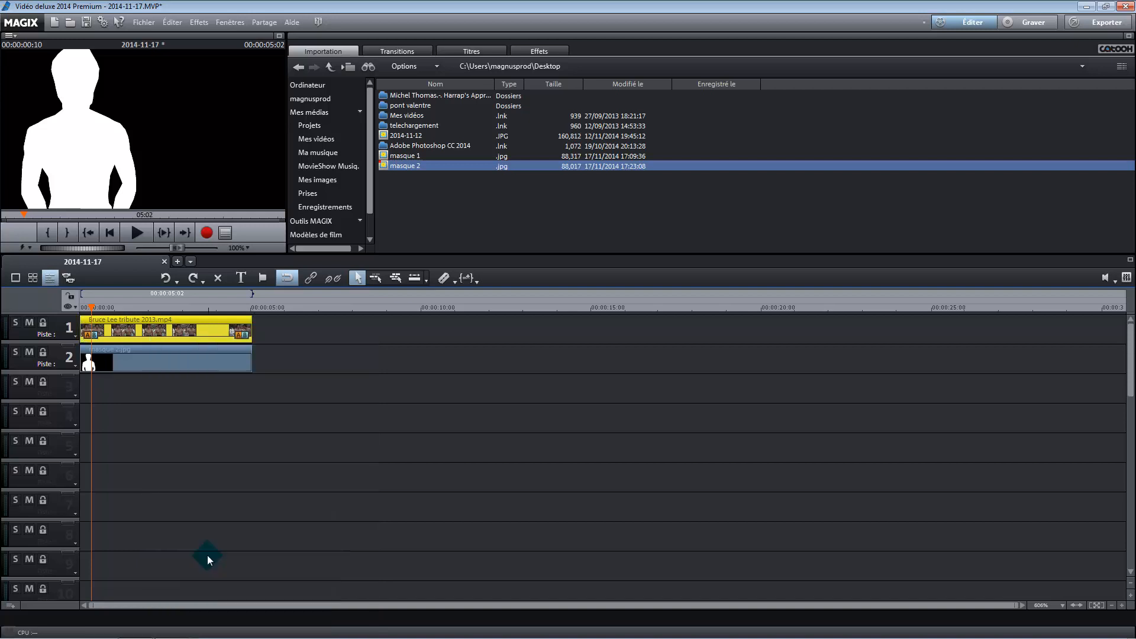
right_click(267, 388)
left_click(314, 395)
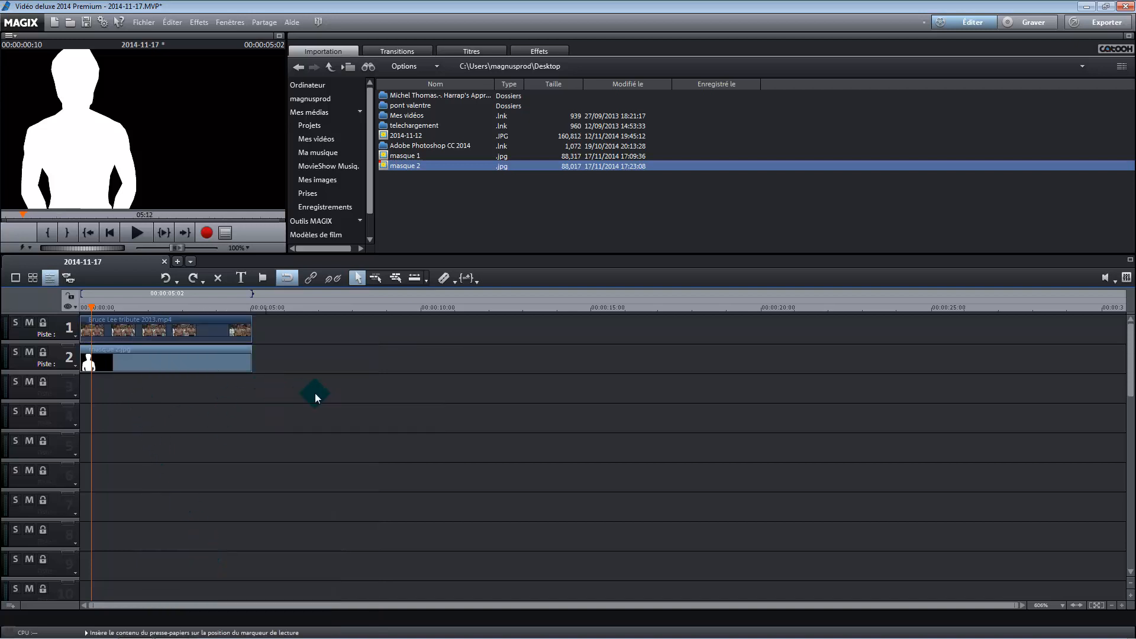
left_click_drag(209, 321, 196, 388)
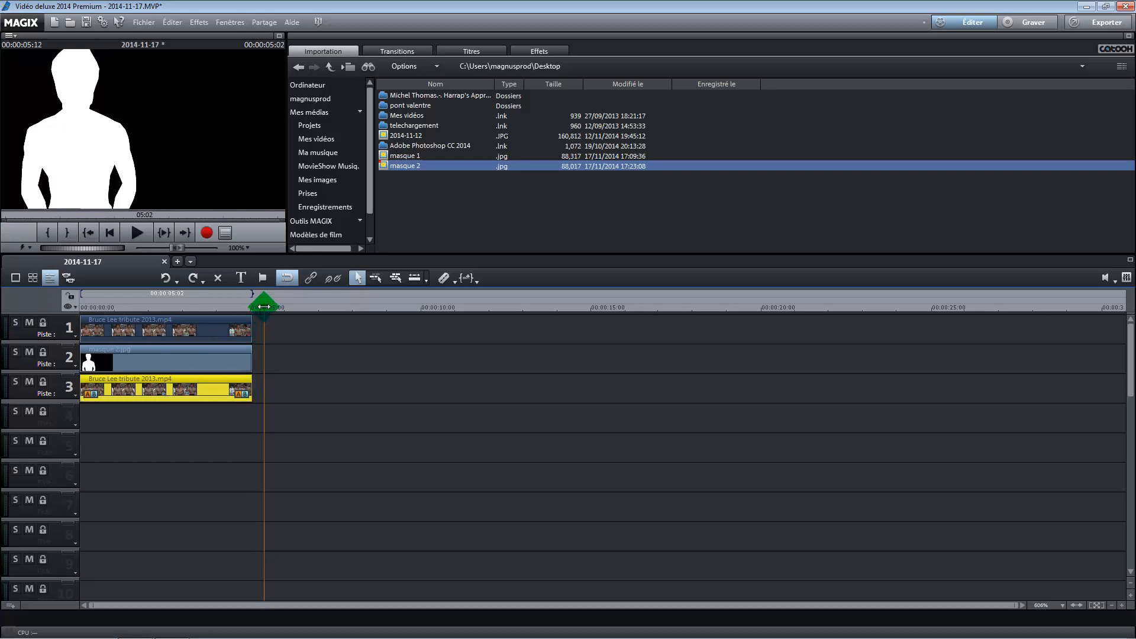
left_click_drag(264, 306, 70, 328)
- Set the Mosaïque distortion effect to 30 for the video clip on track 1
left_click(105, 364)
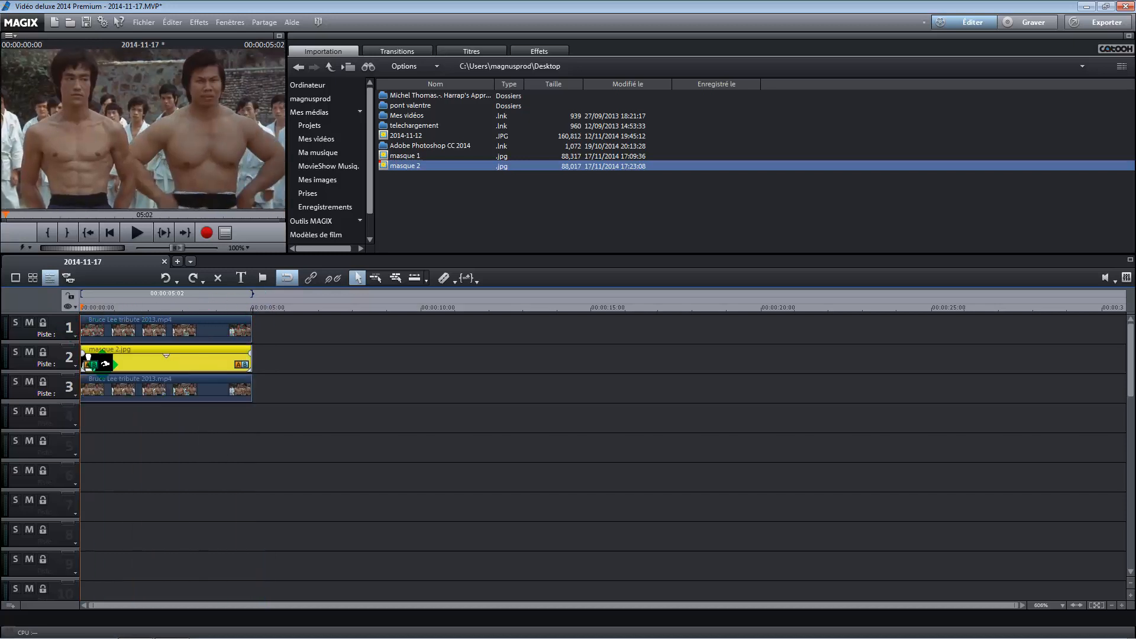
left_click(113, 329)
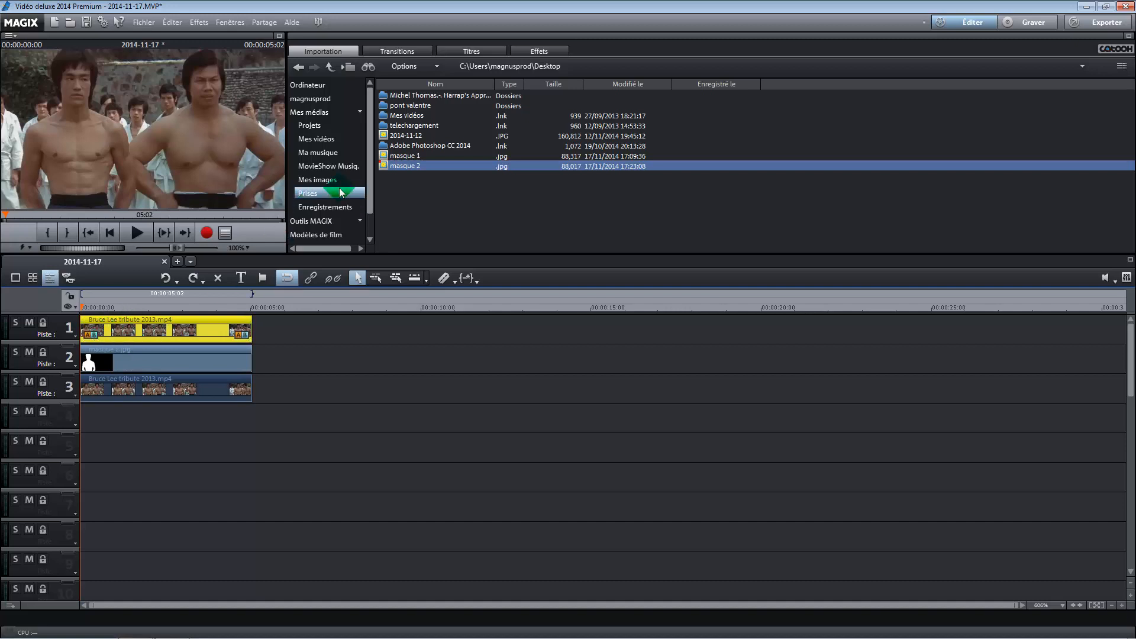
left_click(539, 50)
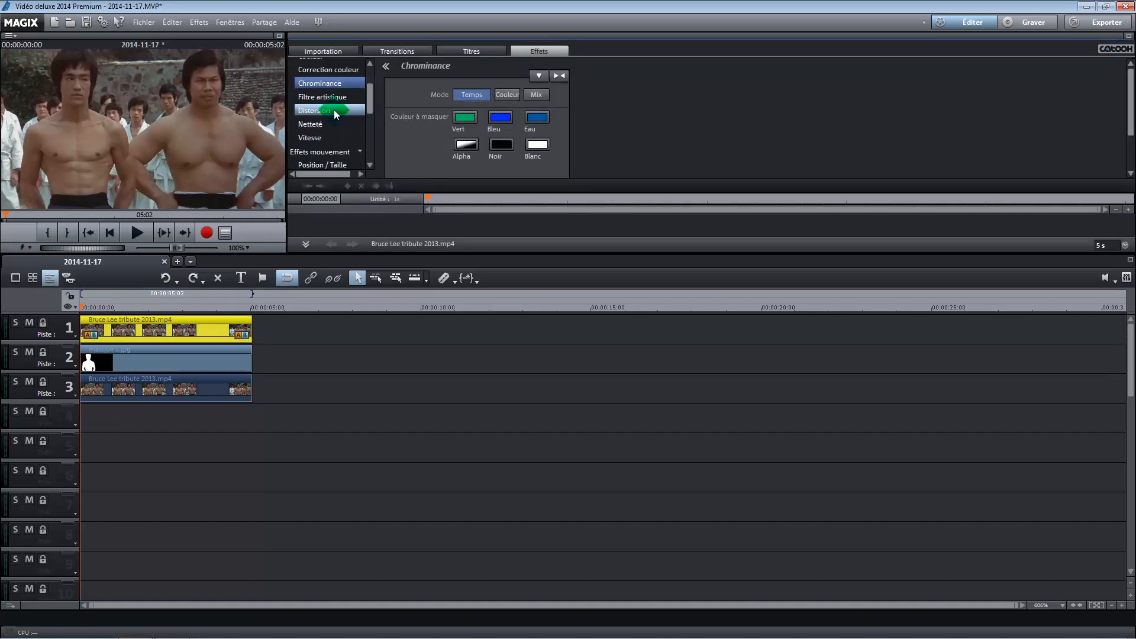
left_click(341, 98)
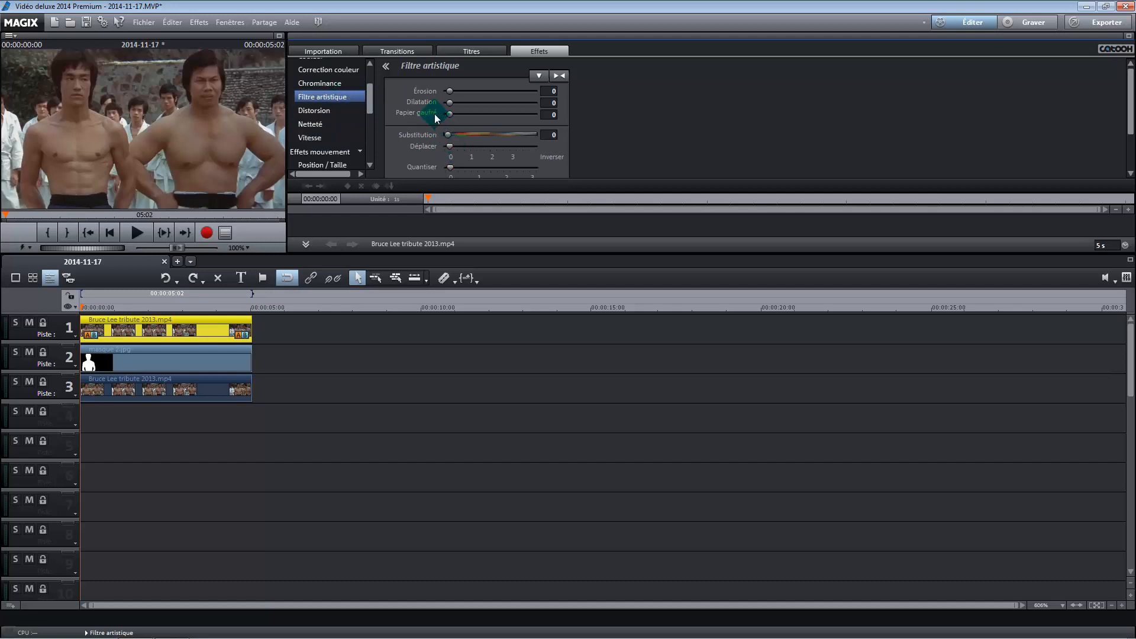
left_click(339, 112)
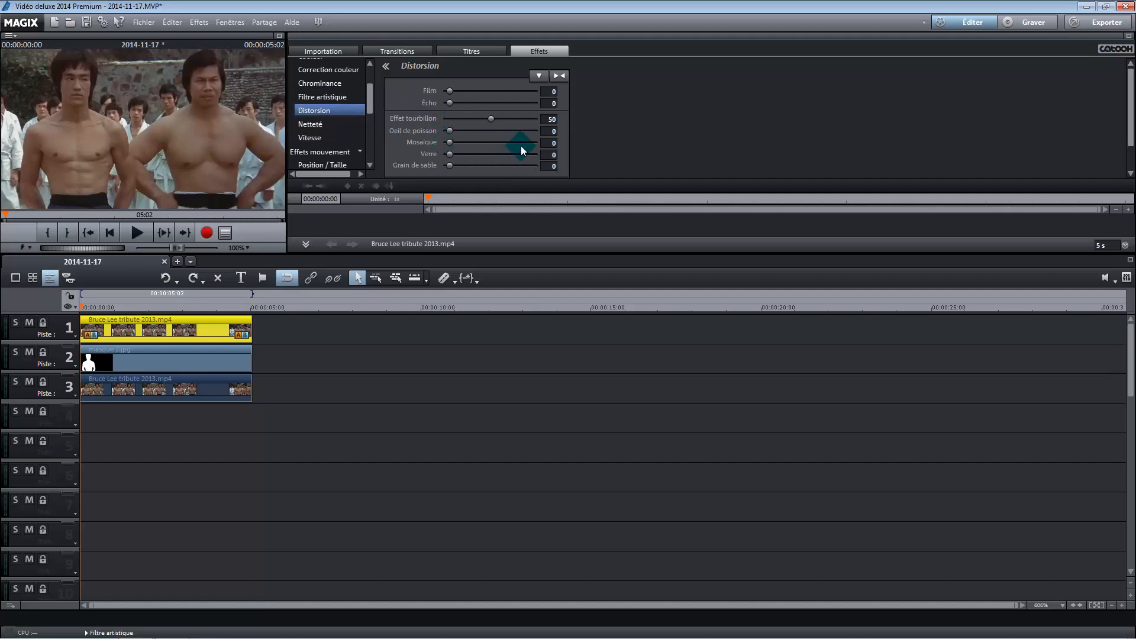
left_click(552, 142)
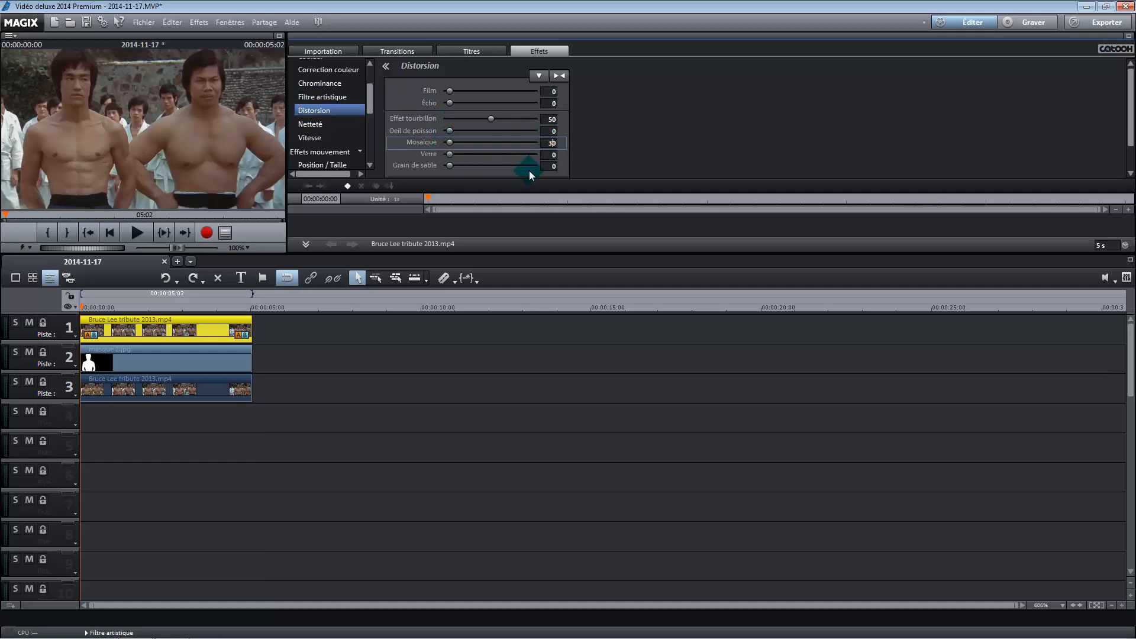
- Set Flouter to 100 for the track 1 clip and mute tracks 3 and 2 to preview its effects
left_click(317, 126)
left_click_drag(453, 142, 563, 144)
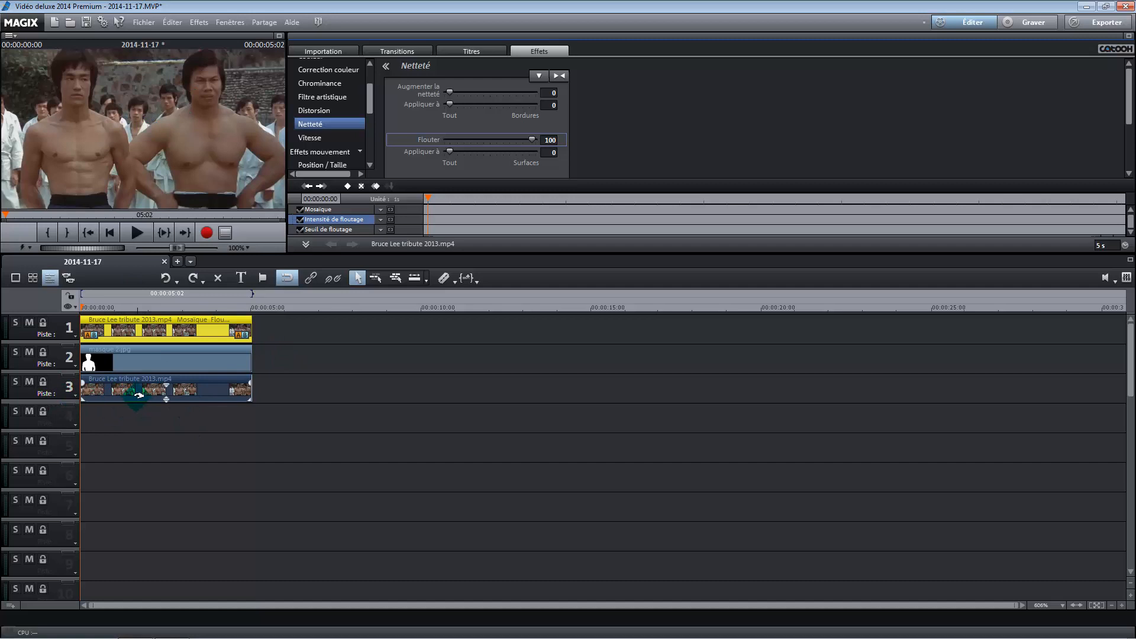
left_click(29, 384)
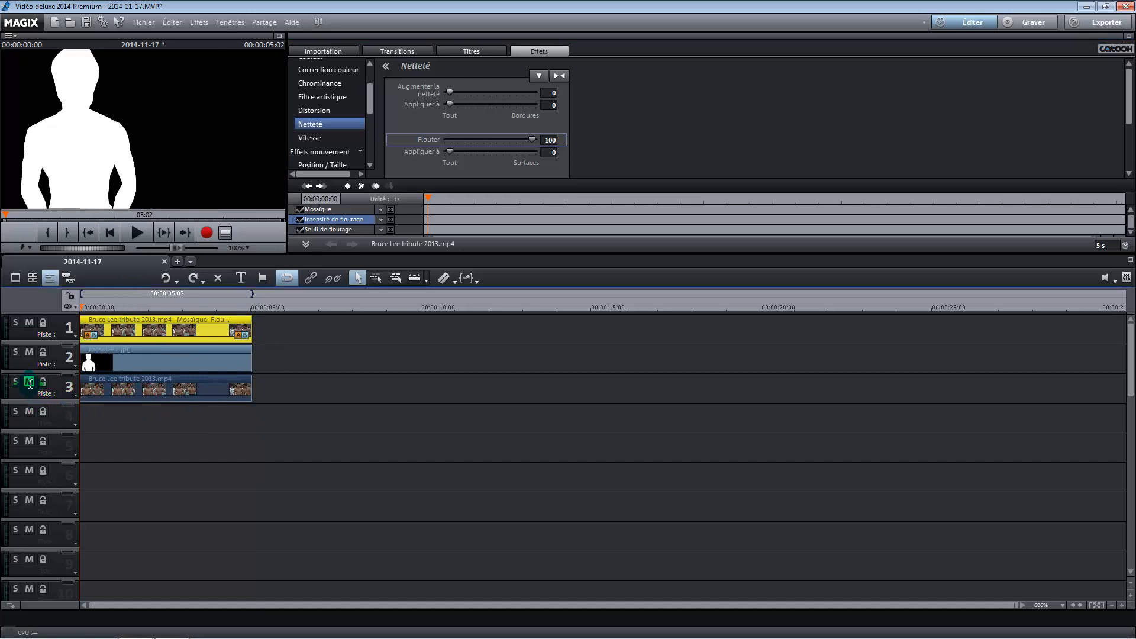
left_click(29, 353)
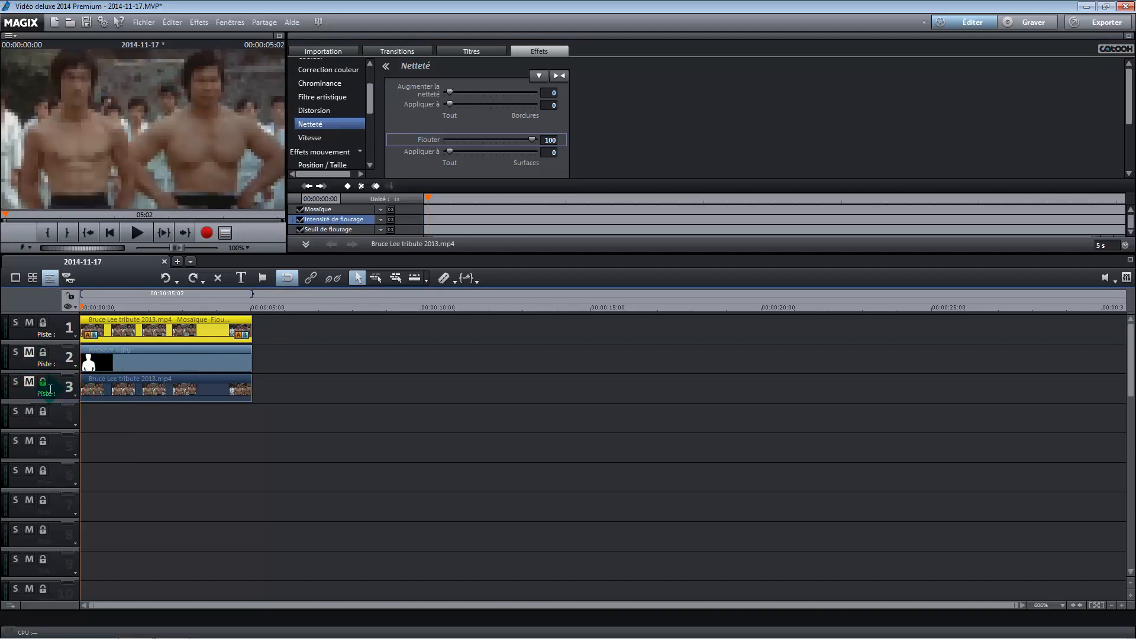
- Unmute tracks 2 and 3 and apply the Alpha Chrominance mode to masque 2 on track 2
left_click(29, 353)
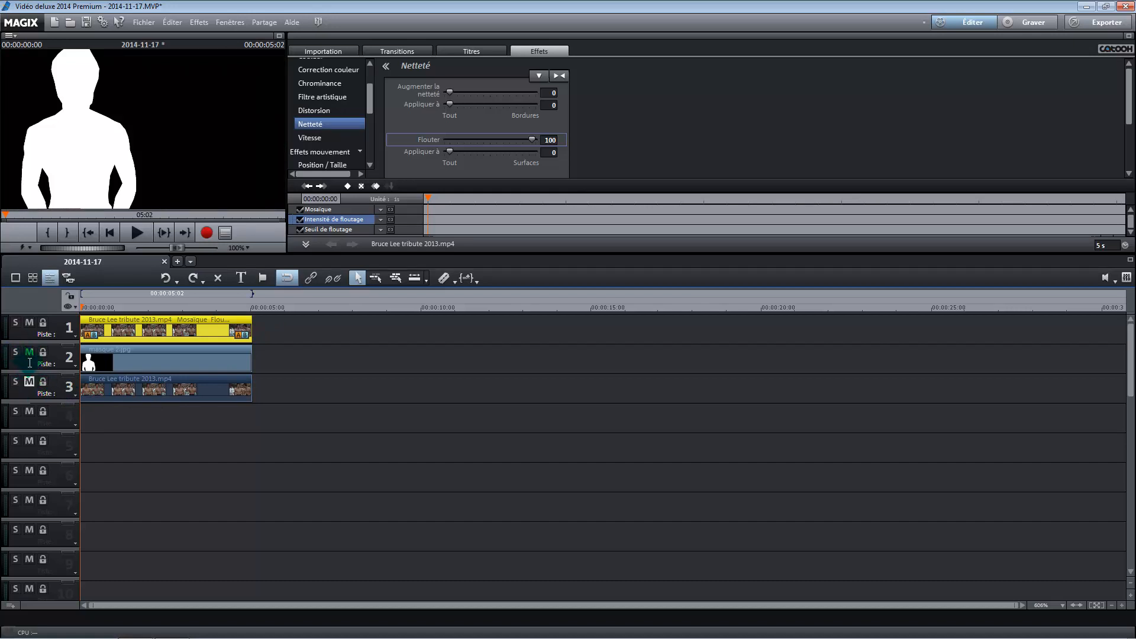
left_click(29, 382)
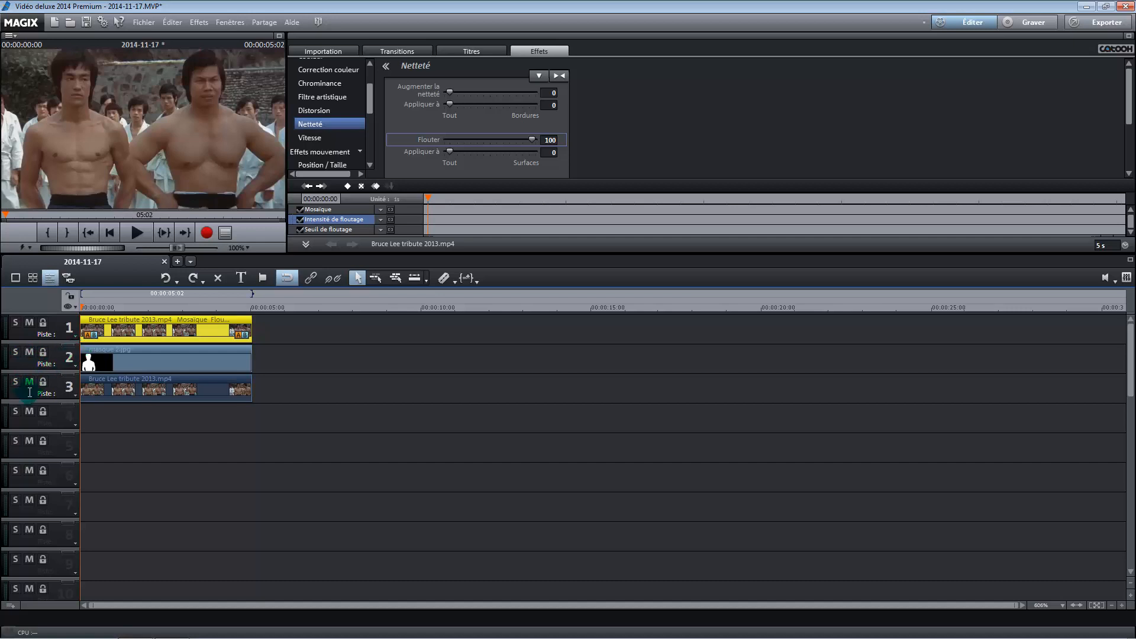
left_click(157, 365)
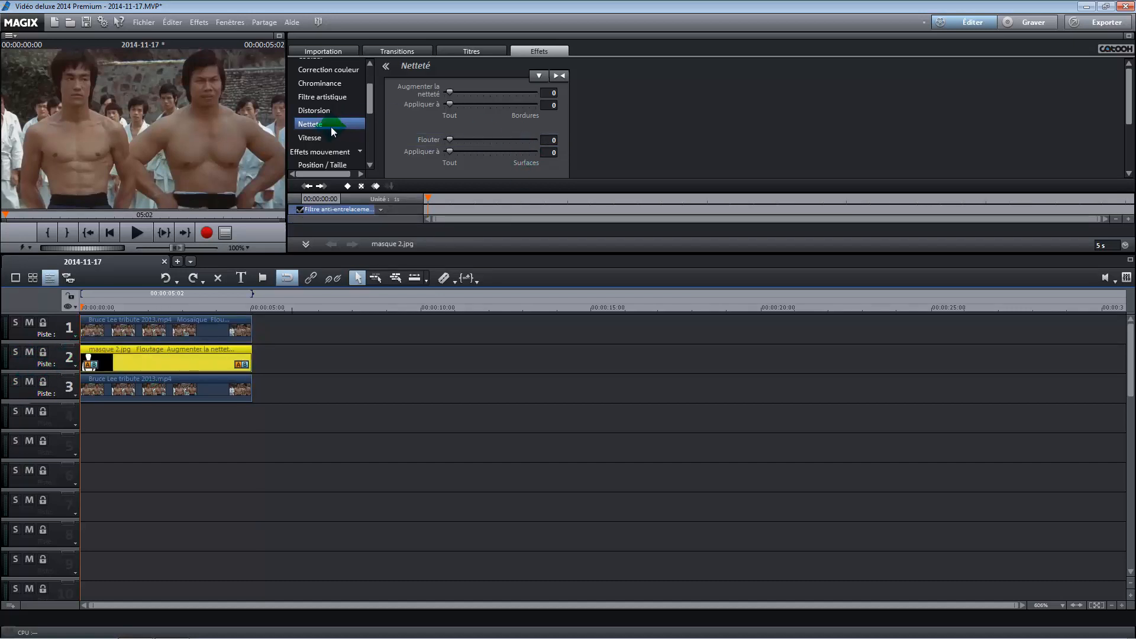
left_click(329, 83)
left_click(468, 146)
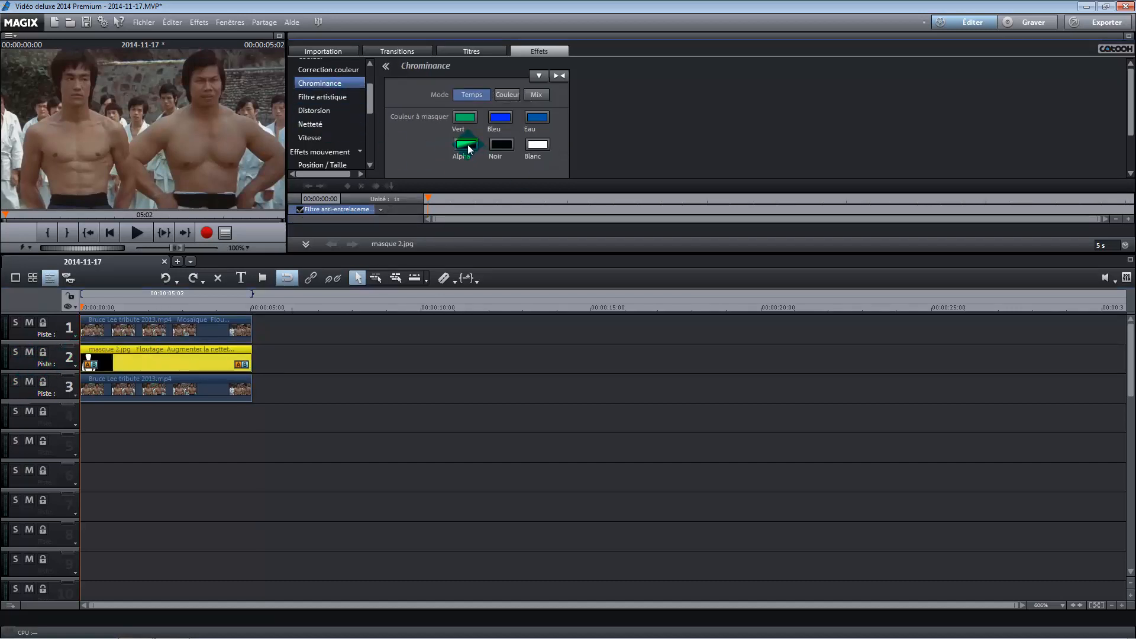
- Try masque 2 with its black and white inverted, compare the preview, and undo the inversion
left_click_drag(468, 149, 91, 358)
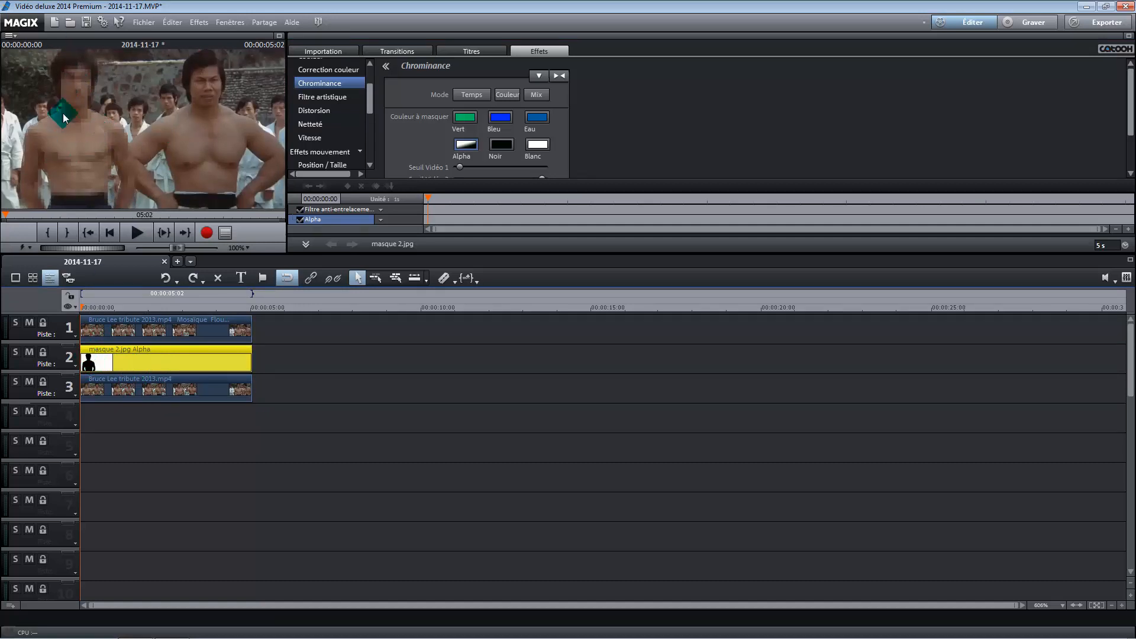
left_click_drag(65, 118, 78, 368)
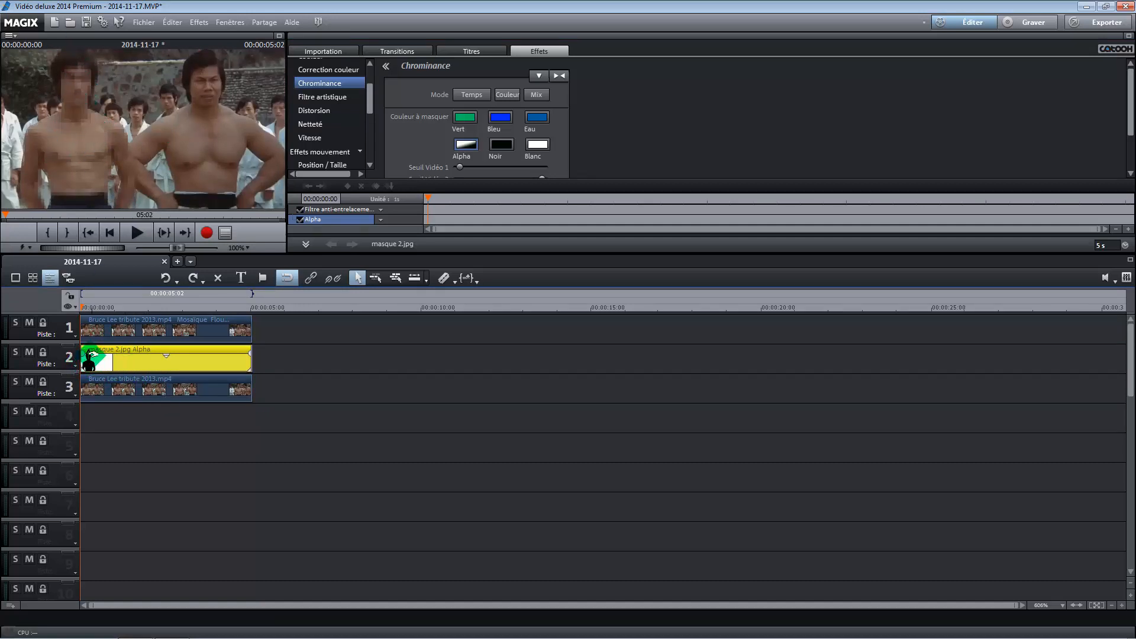
key("ctrl+z")
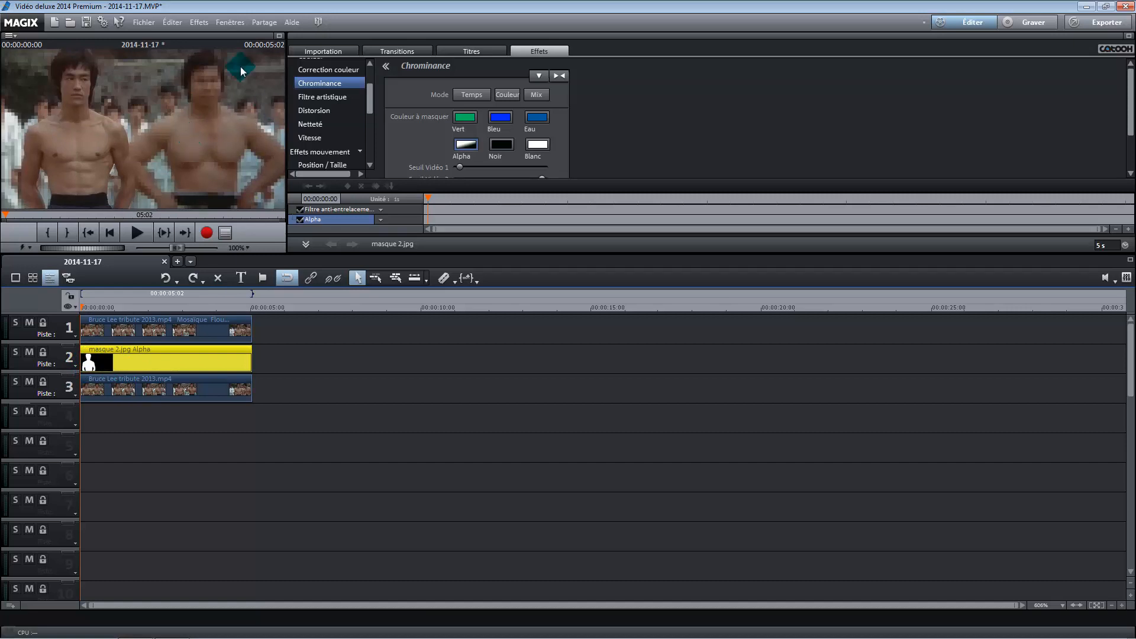
left_click_drag(102, 78, 134, 230)
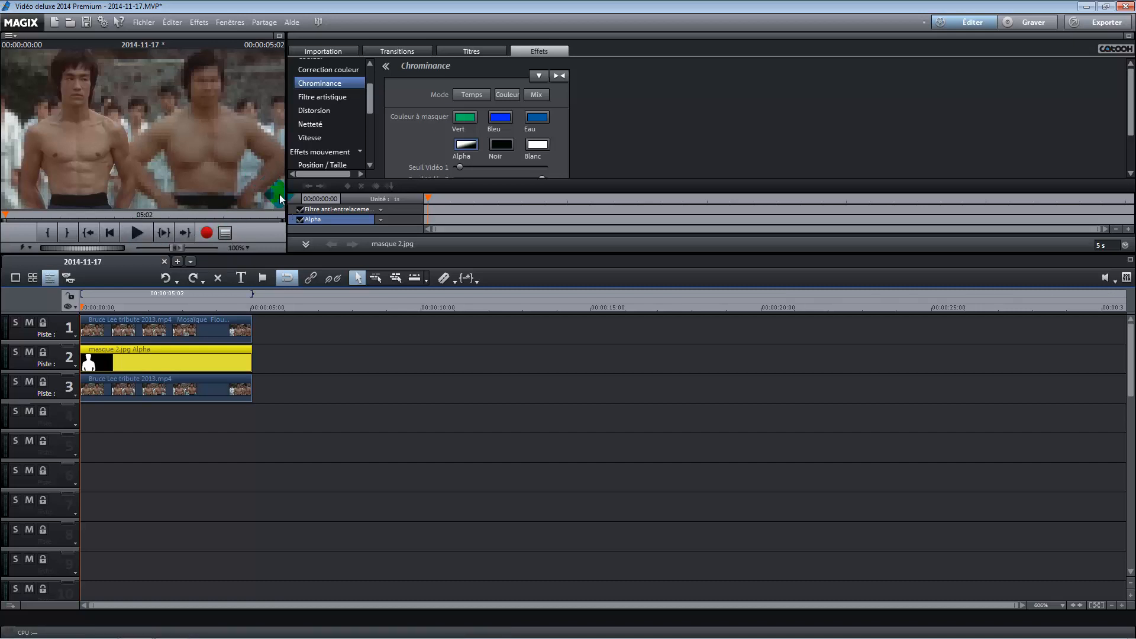
- Add a Position/Taille keyframe to masque 2 at 00:00:00:00 and check the mask's alignment in the enlarged preview at 00:00:01:23
left_click(310, 166)
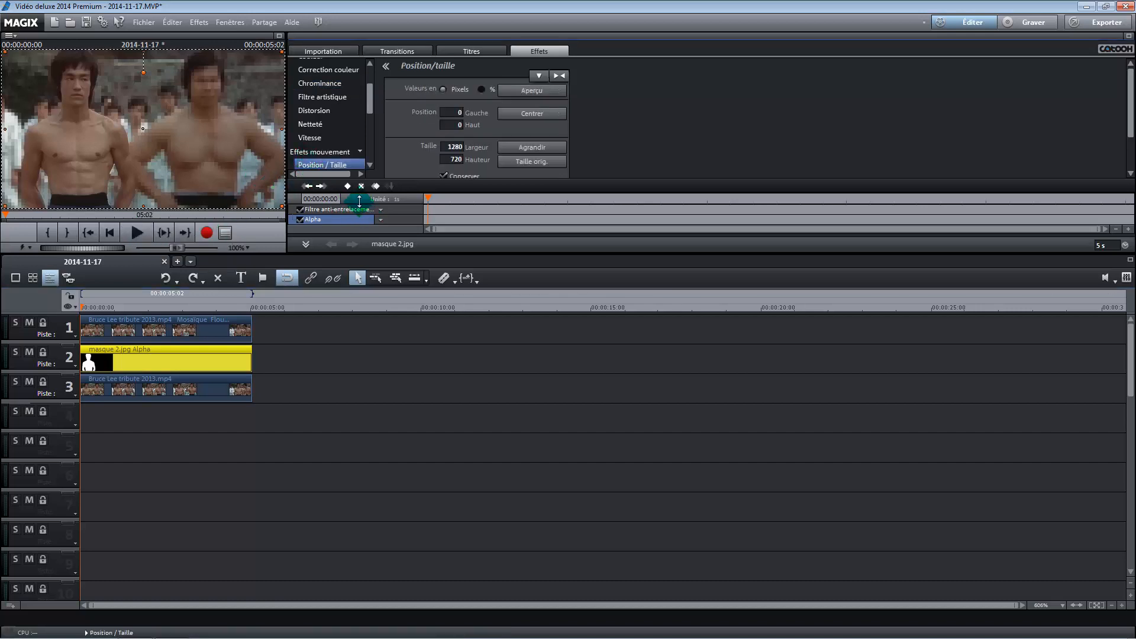
left_click(348, 186)
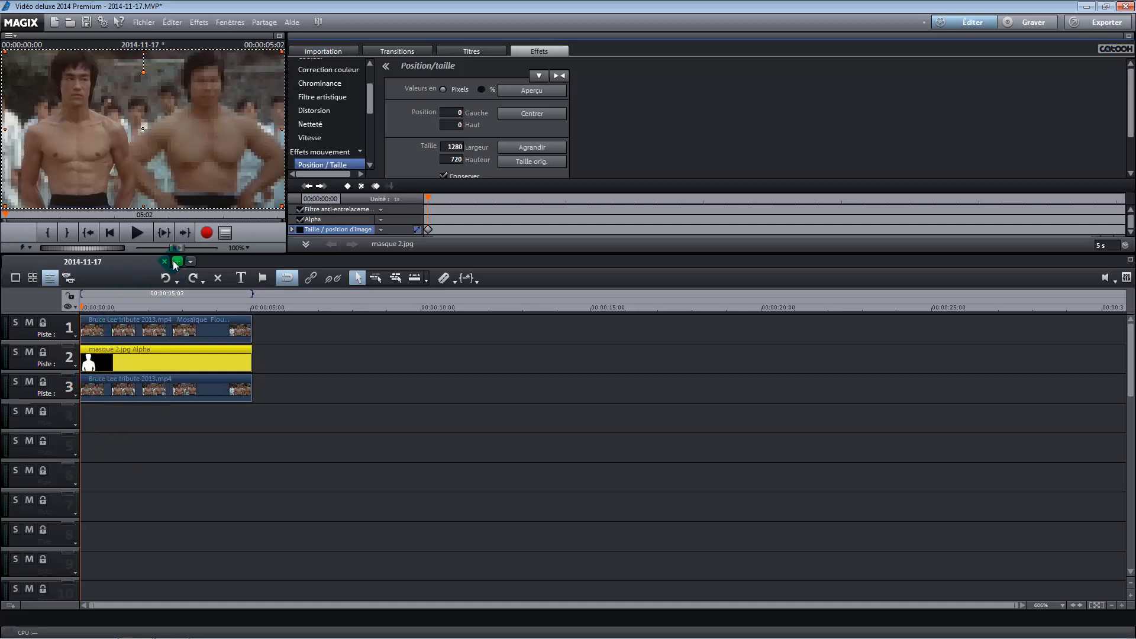
left_click(137, 235)
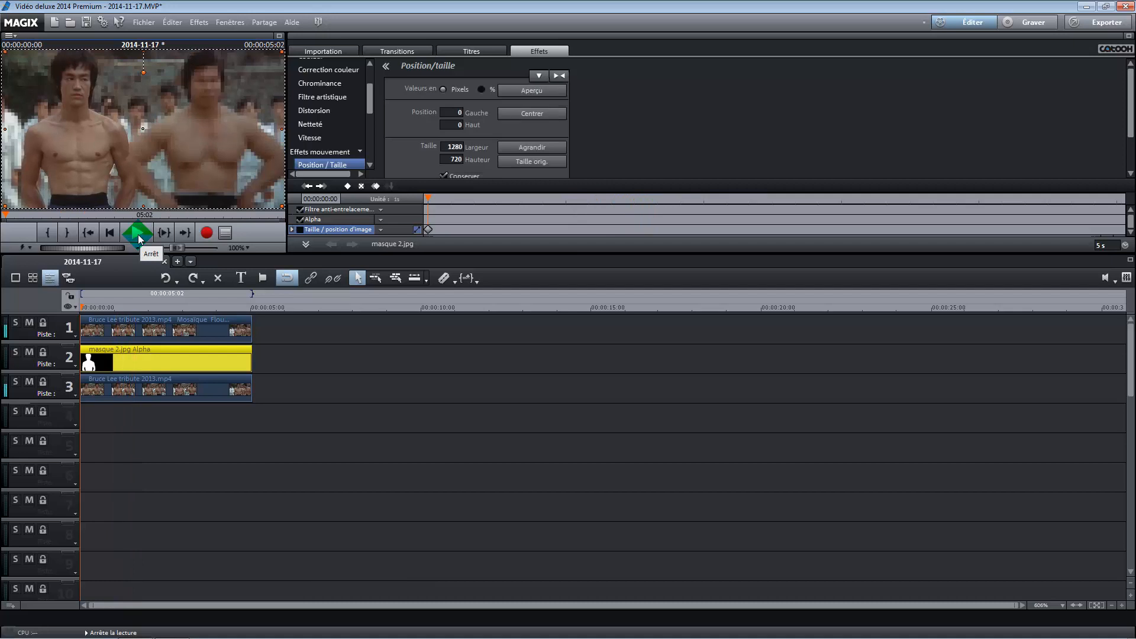
left_click(137, 234)
left_click_drag(83, 303, 140, 303)
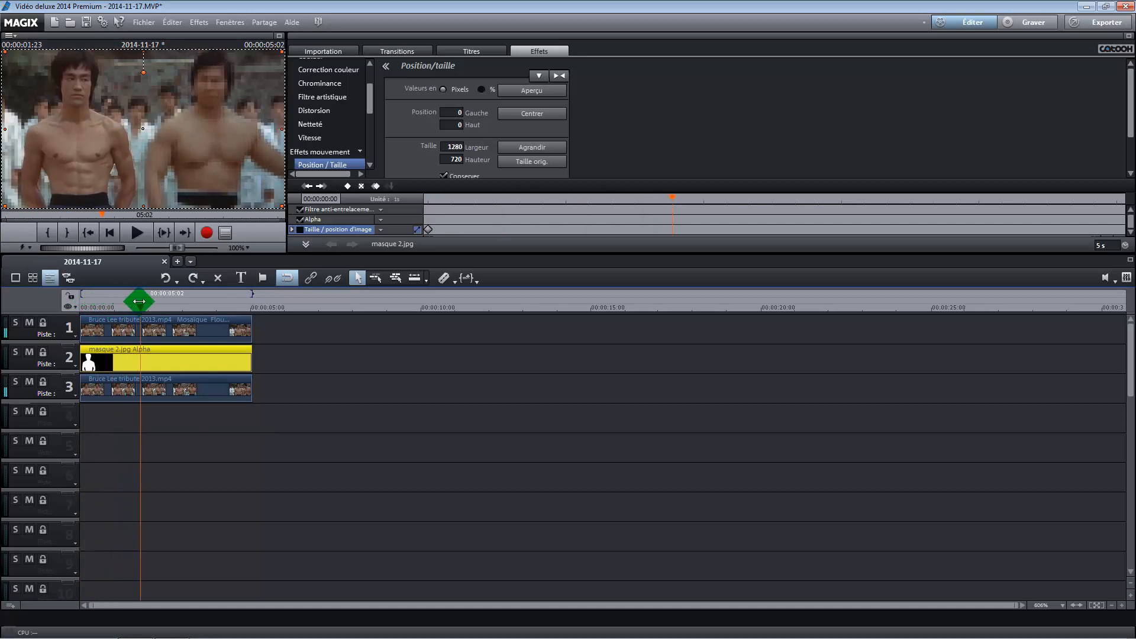
left_click(280, 38)
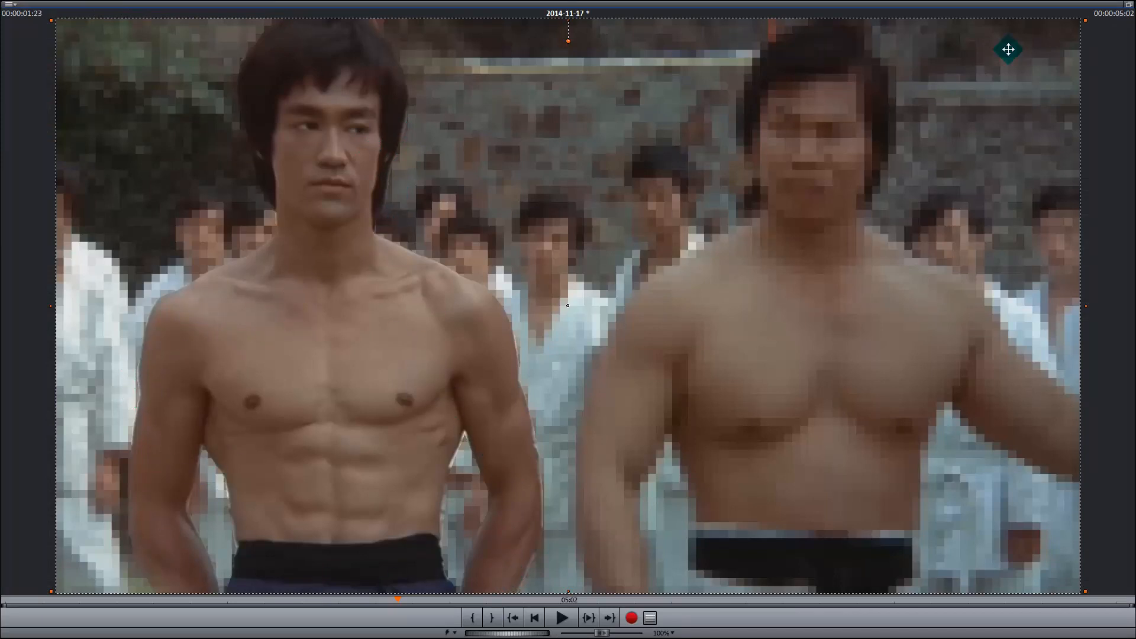
left_click(1131, 8)
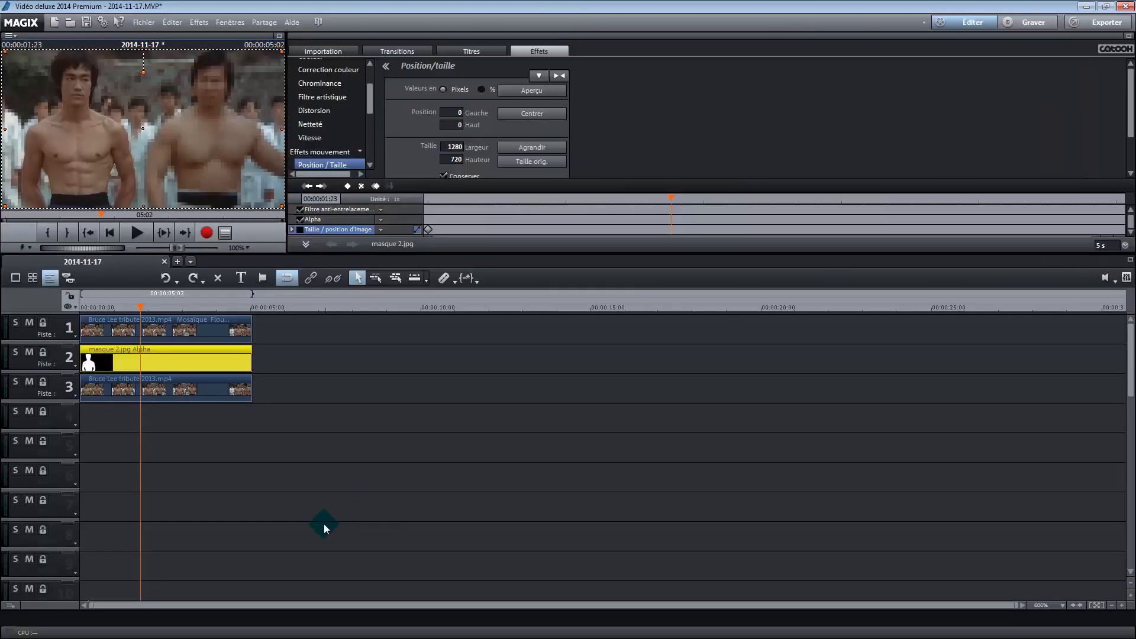
- Reposition masque 2 over the left man at 00:00:02:24, with Gauche 6 and Haut 0
left_click_drag(140, 307, 176, 308)
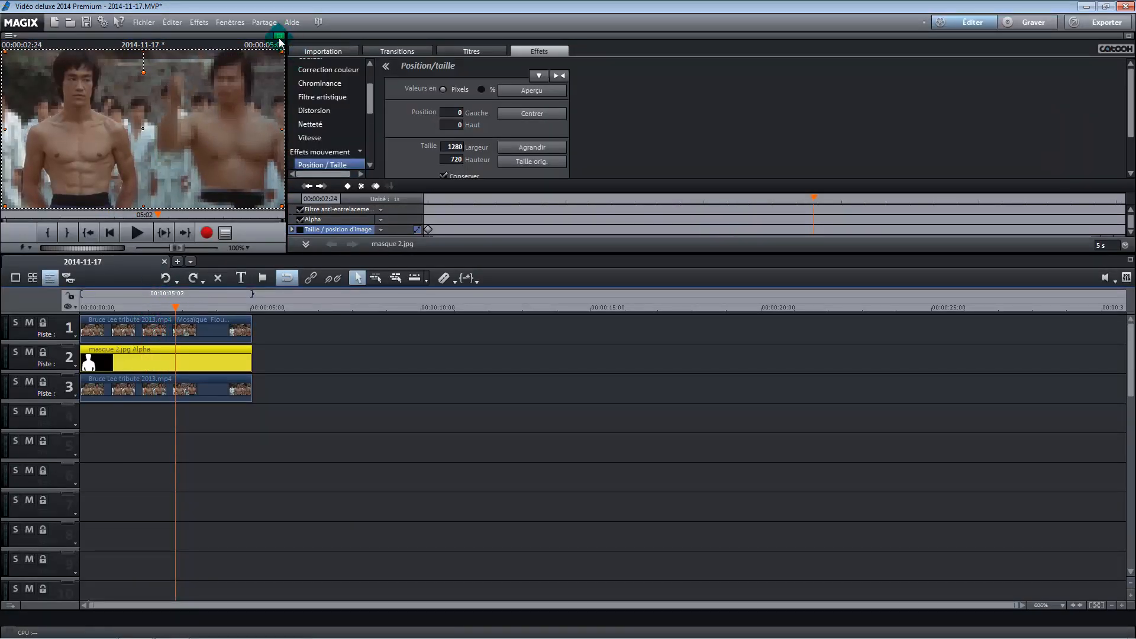
left_click(278, 40)
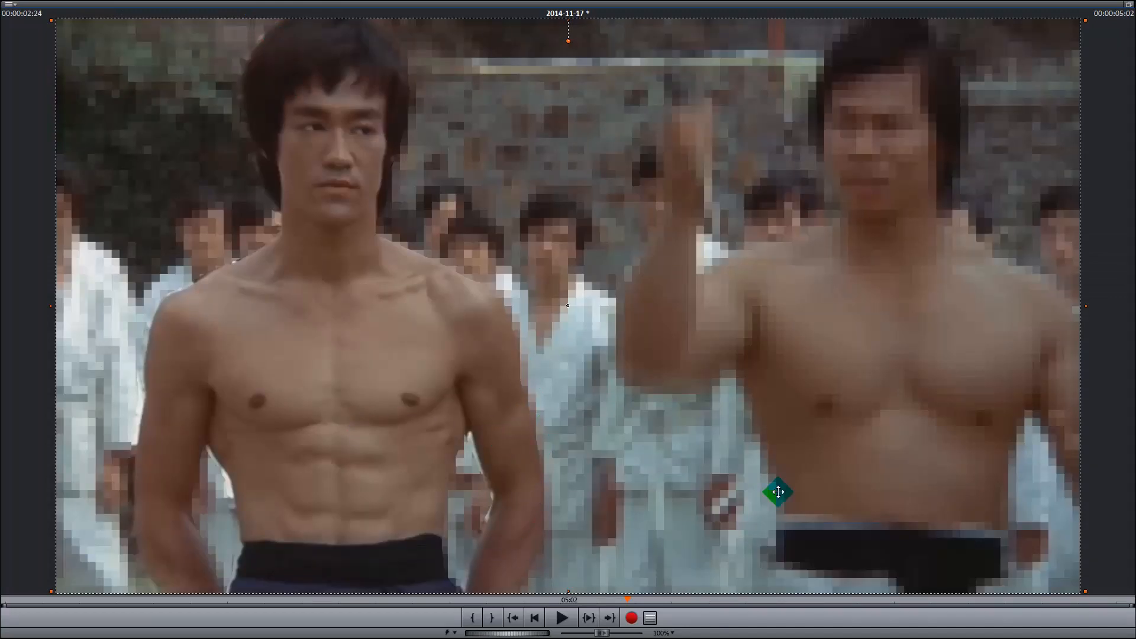
left_click(1128, 9)
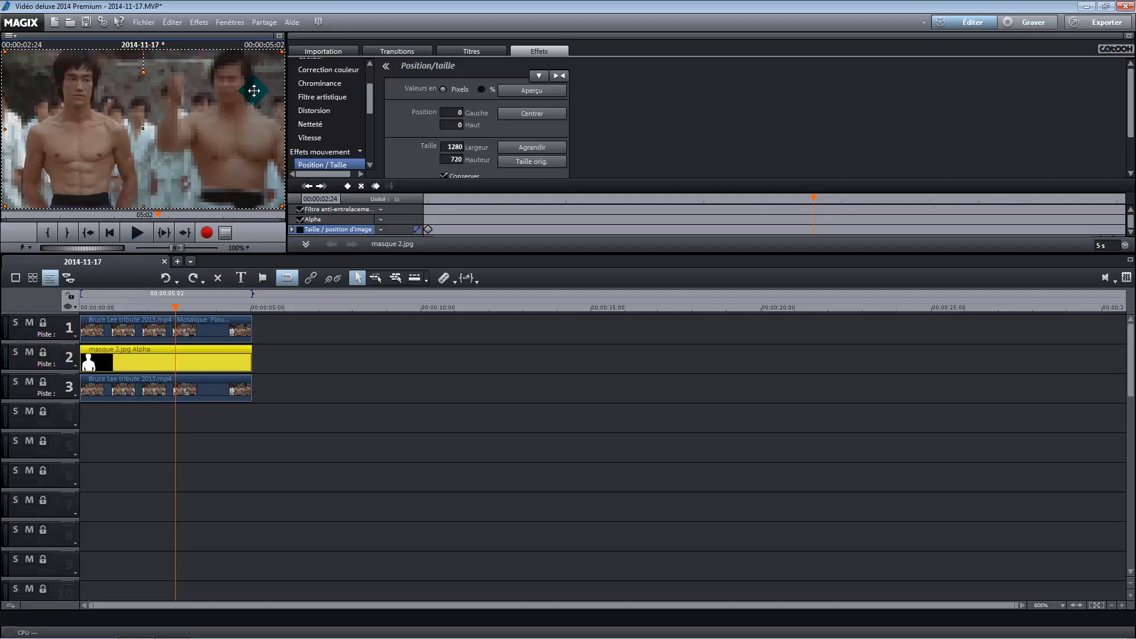
left_click(279, 38)
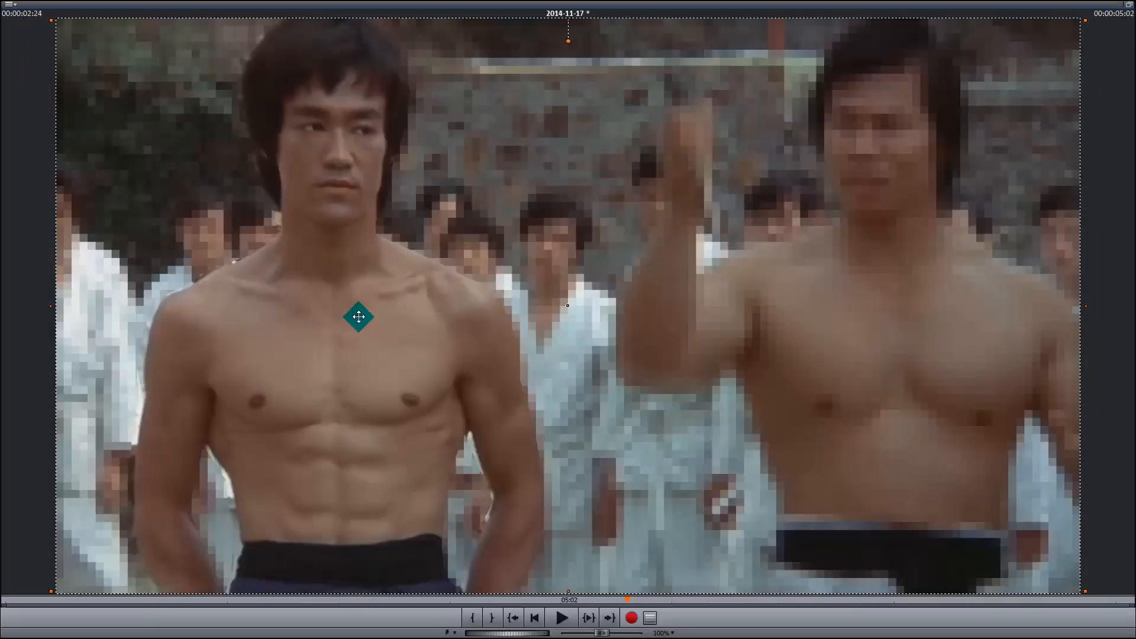
left_click_drag(359, 317, 362, 317)
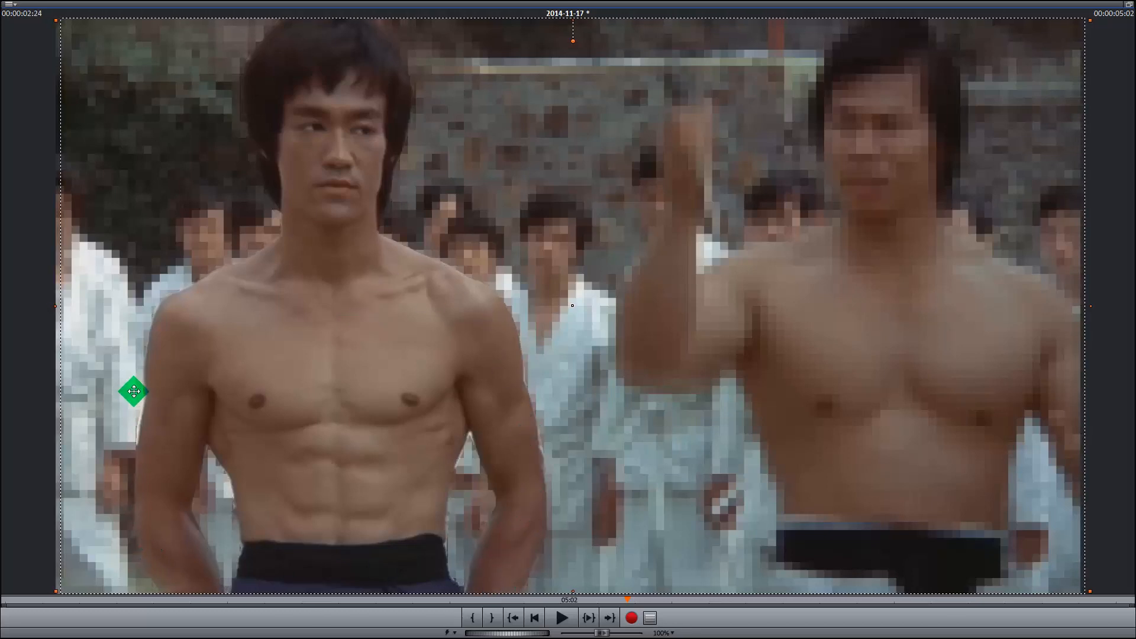
left_click(1128, 6)
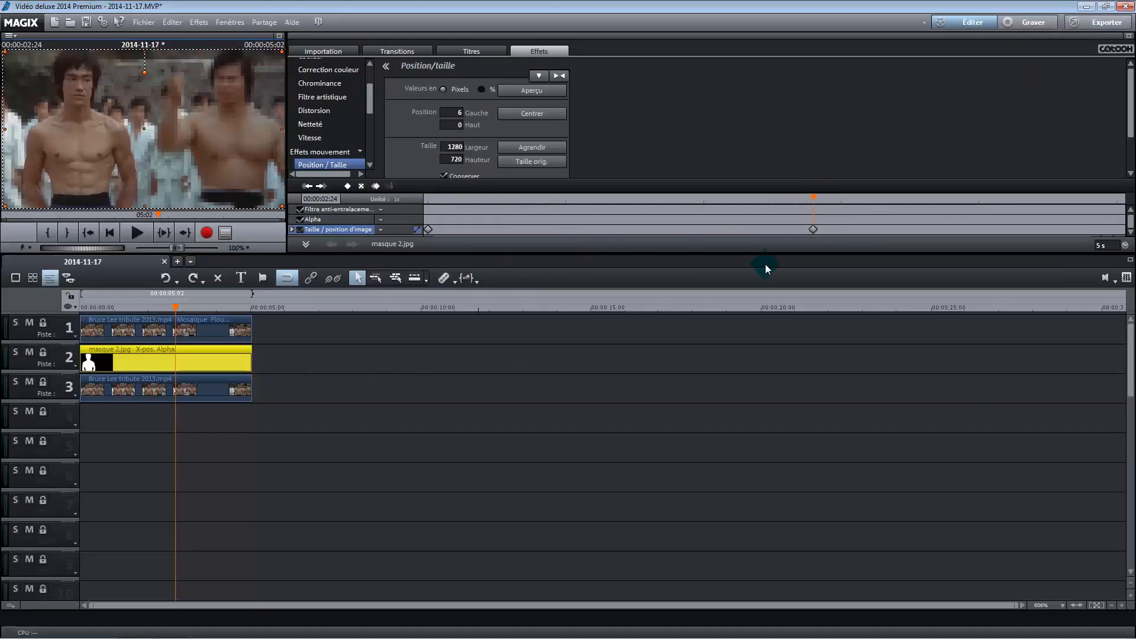
- Realign masque 2 with the left man at 00:00:03:15, using Gauche 31 and Haut -4
left_click(185, 308)
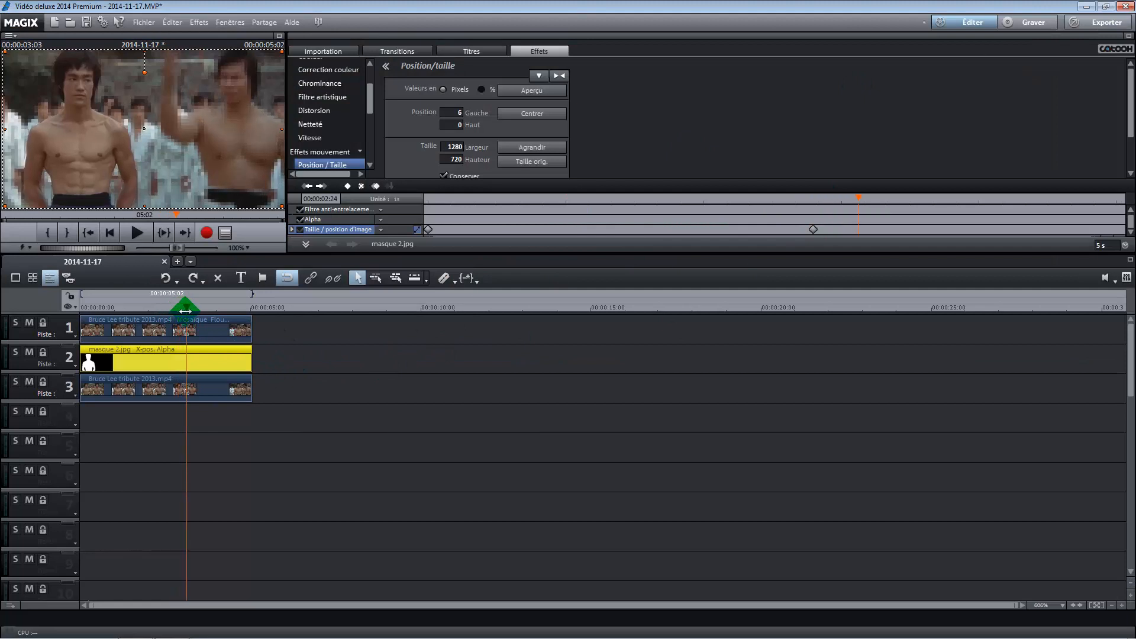
left_click_drag(186, 310, 199, 310)
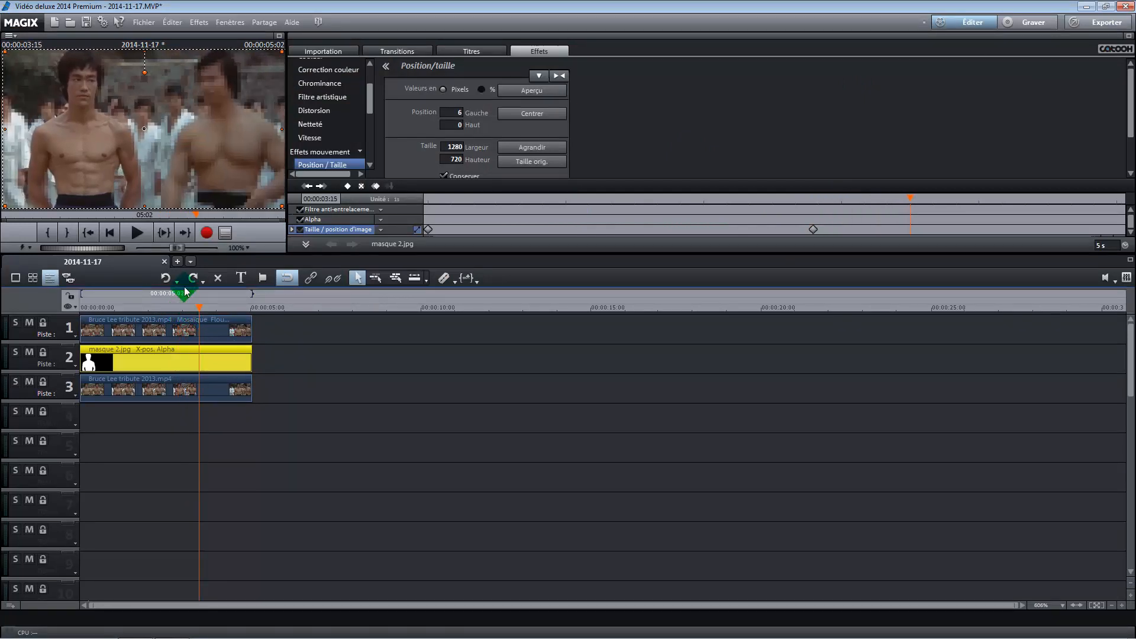
left_click(280, 36)
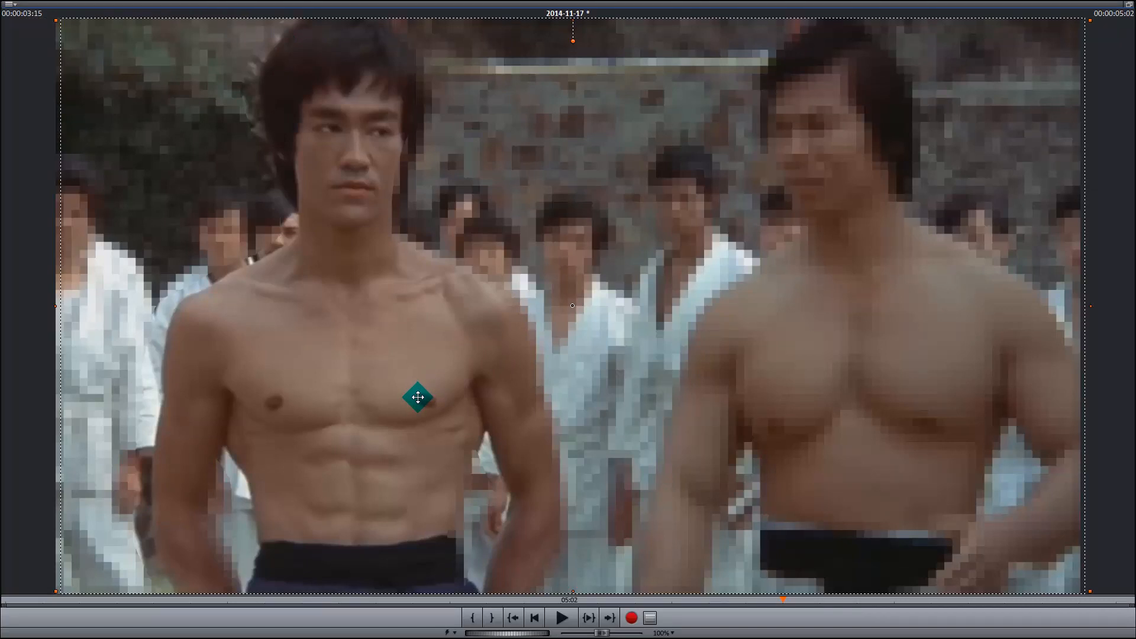
left_click_drag(418, 398, 436, 395)
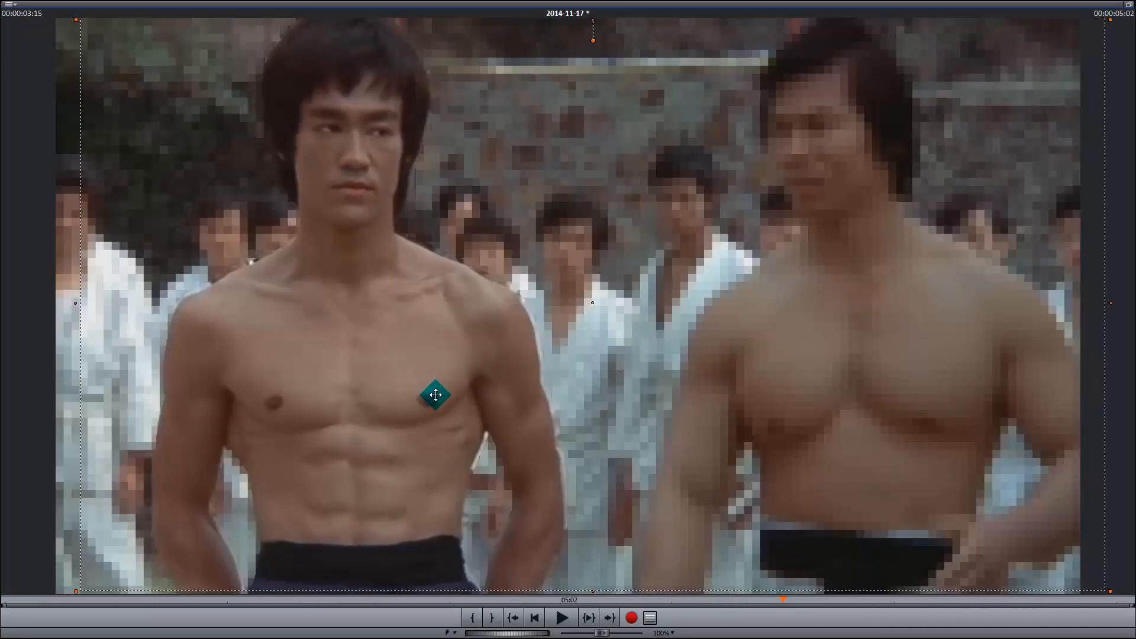
left_click(1128, 6)
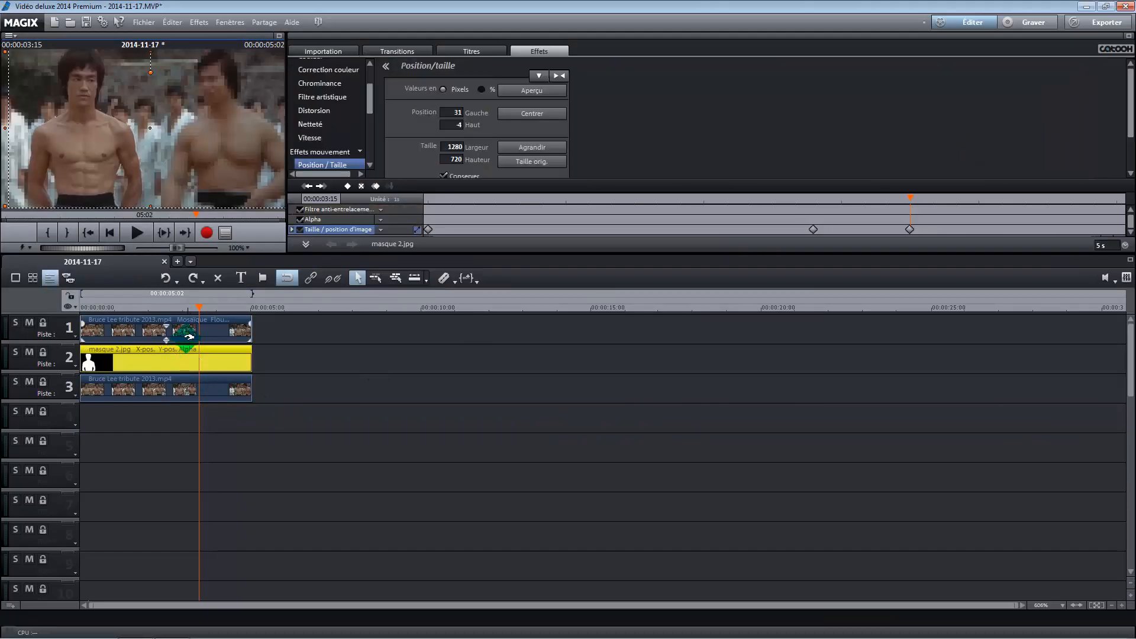
- Move masque 2 onto the left man at 00:00:04:20, with Gauche 145 and Haut -1
left_click(206, 307)
left_click_drag(206, 308, 216, 308)
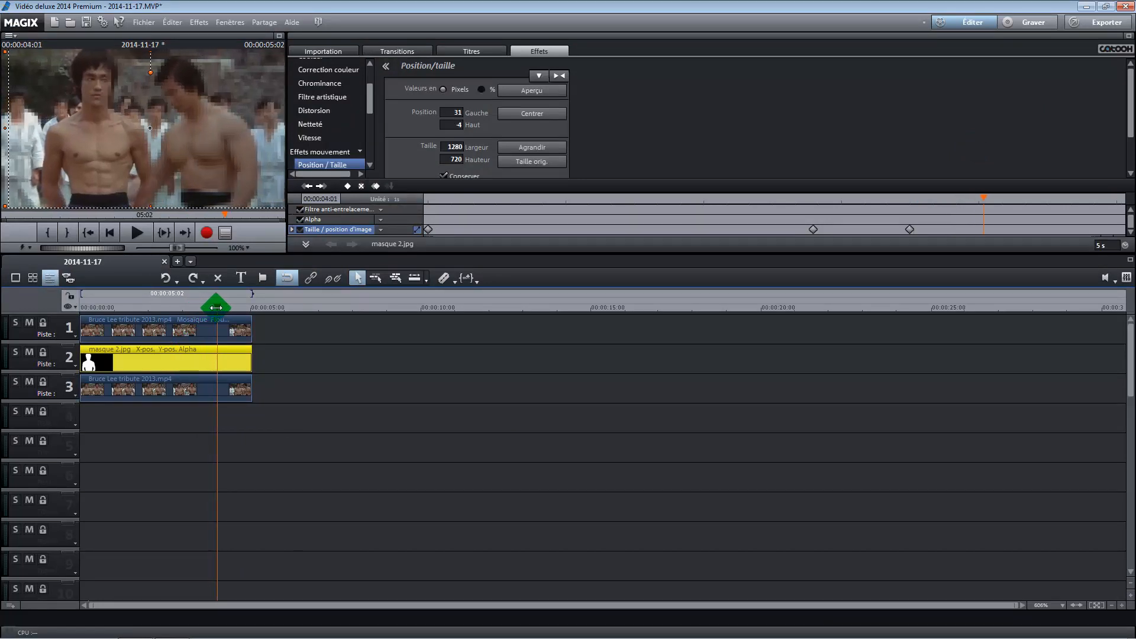
left_click_drag(216, 307, 238, 305)
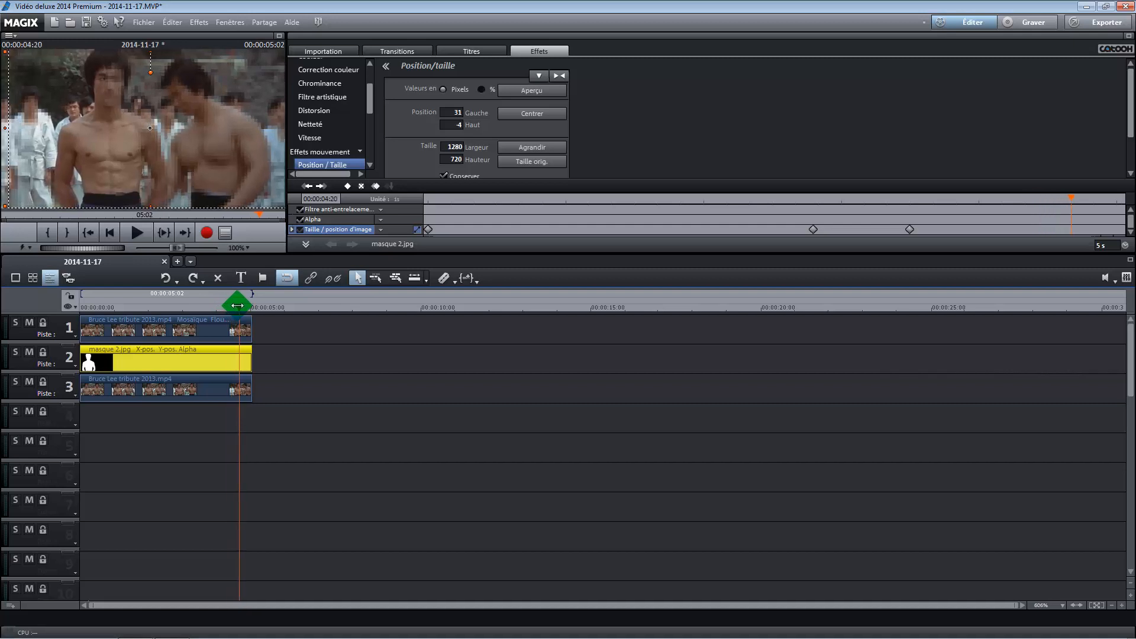
left_click(280, 38)
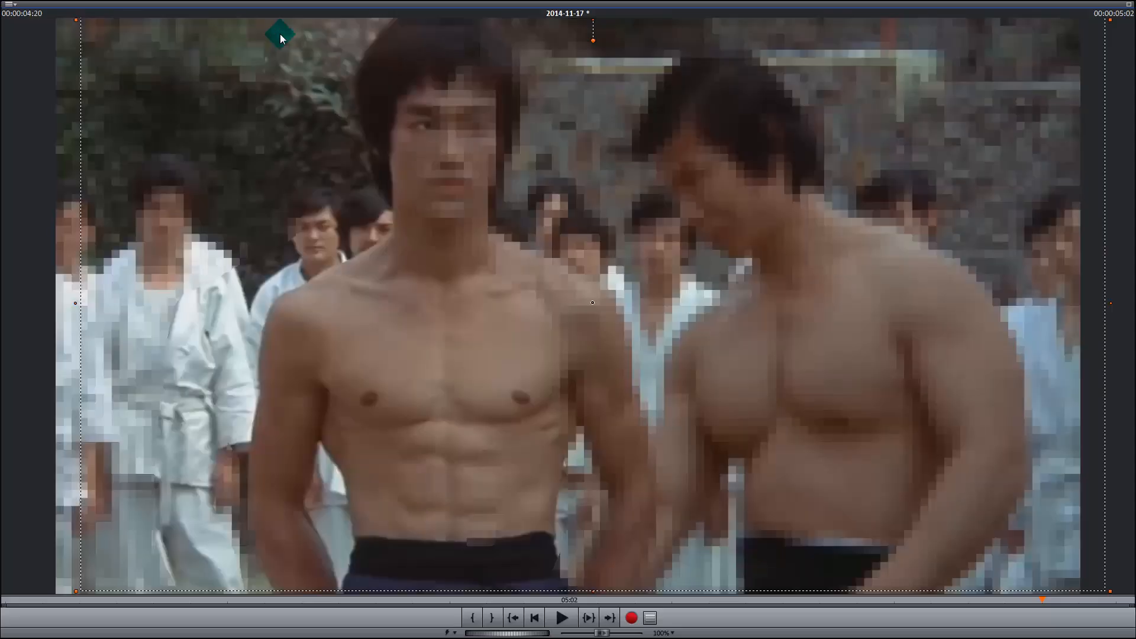
left_click_drag(439, 283, 532, 285)
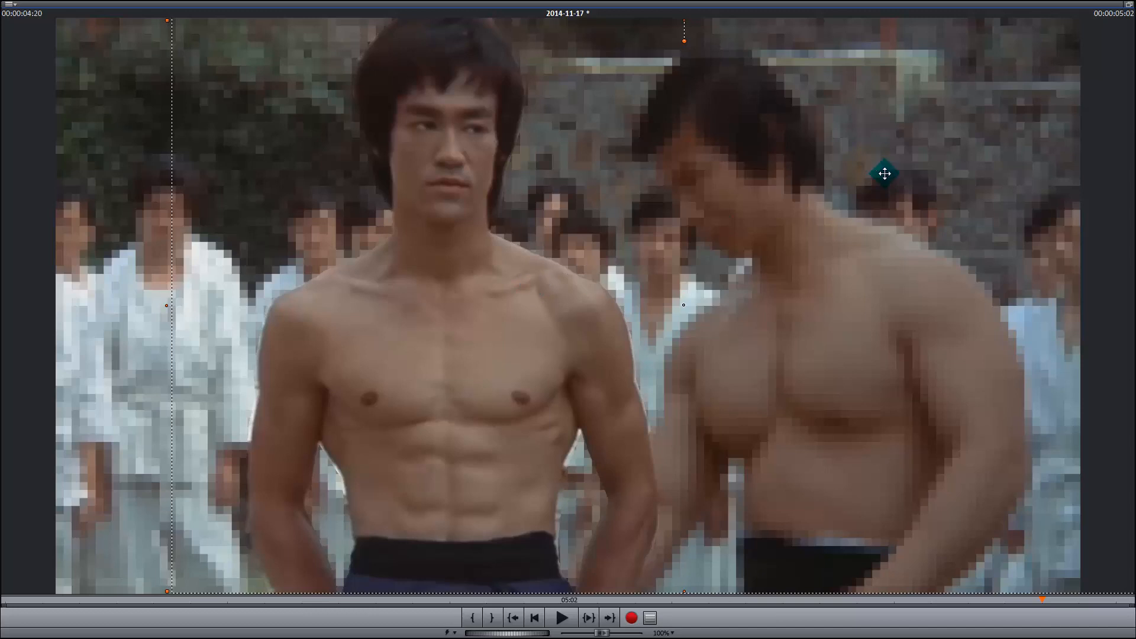
left_click(1128, 5)
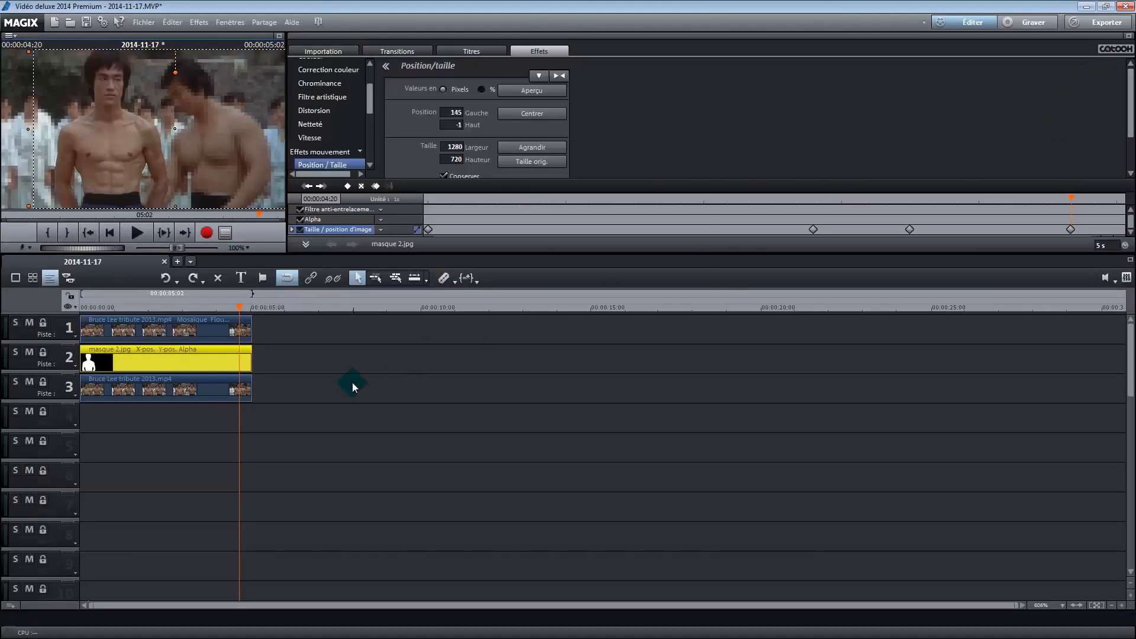
- Shift masque 2 slightly rightward to match the left man at 00:00:05:01, and undo the stray edit made after it
left_click_drag(242, 307, 246, 305)
key("space")
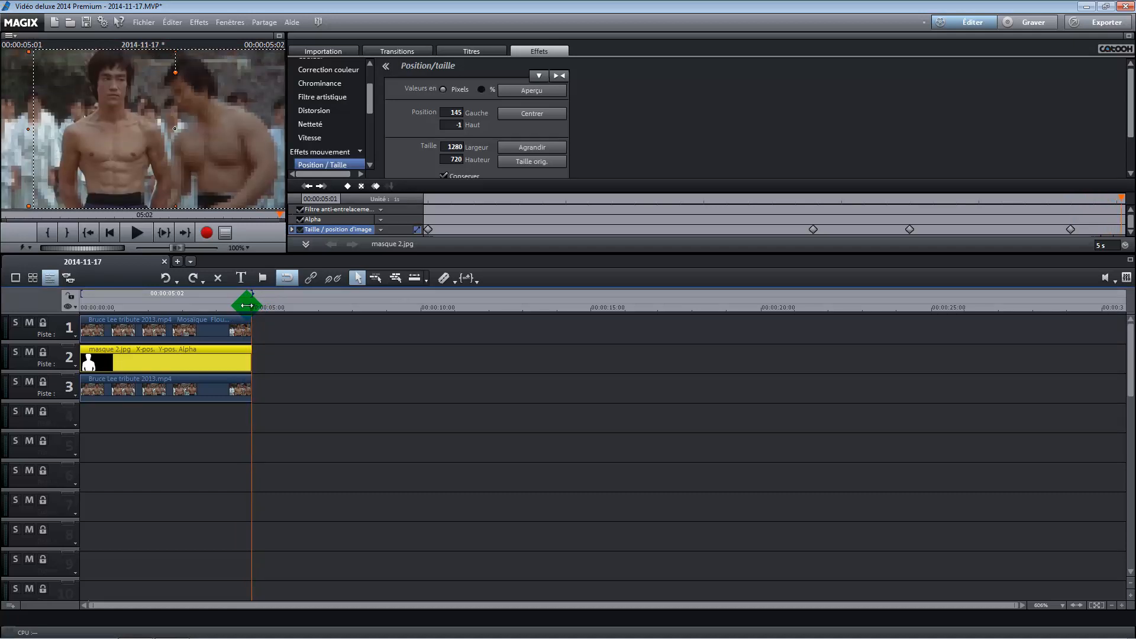
left_click(279, 35)
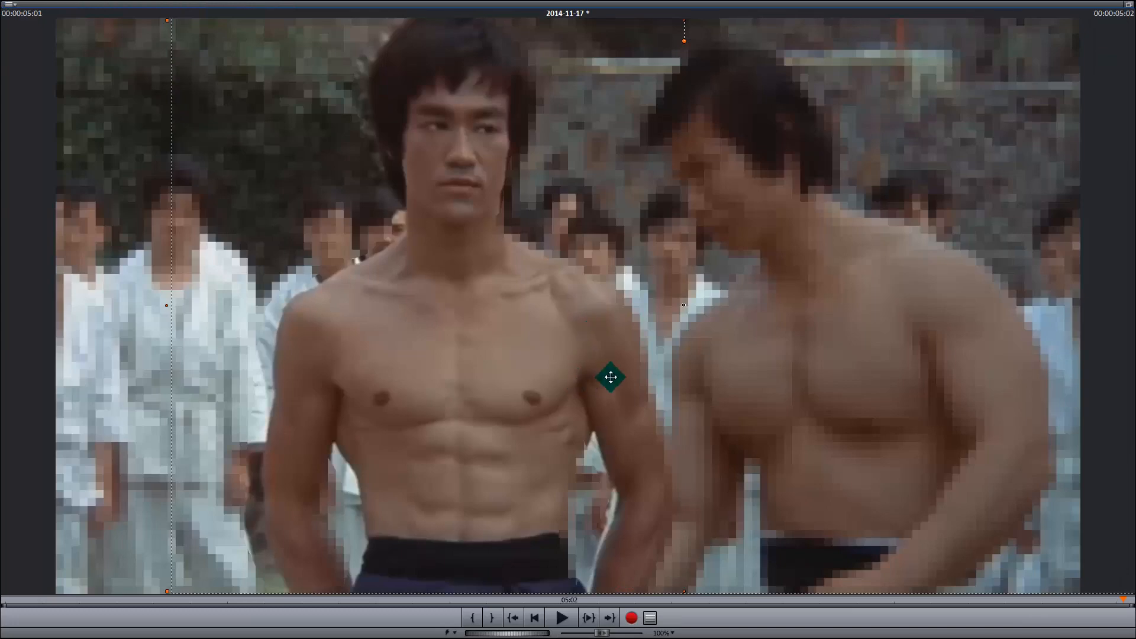
left_click_drag(599, 381, 607, 381)
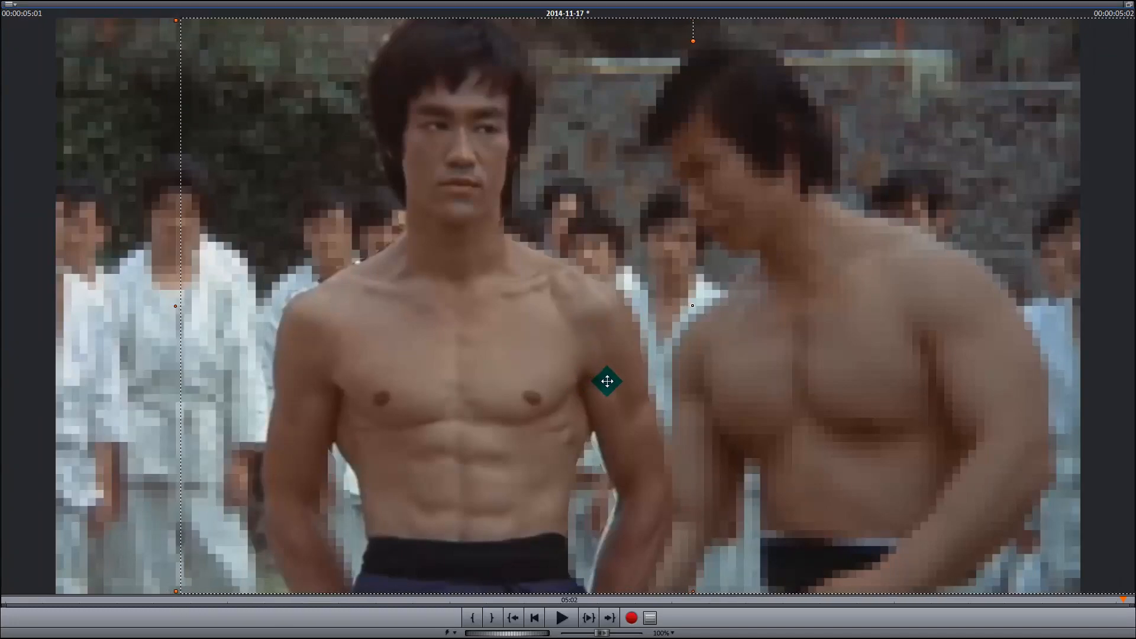
key("ctrl+z")
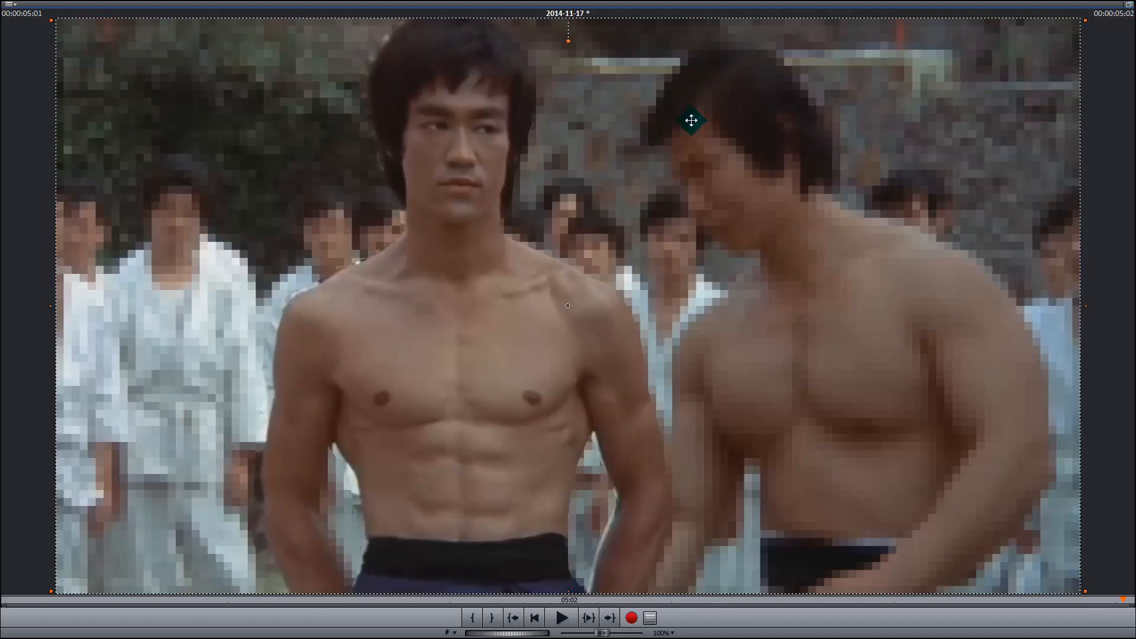
left_click(1124, 7)
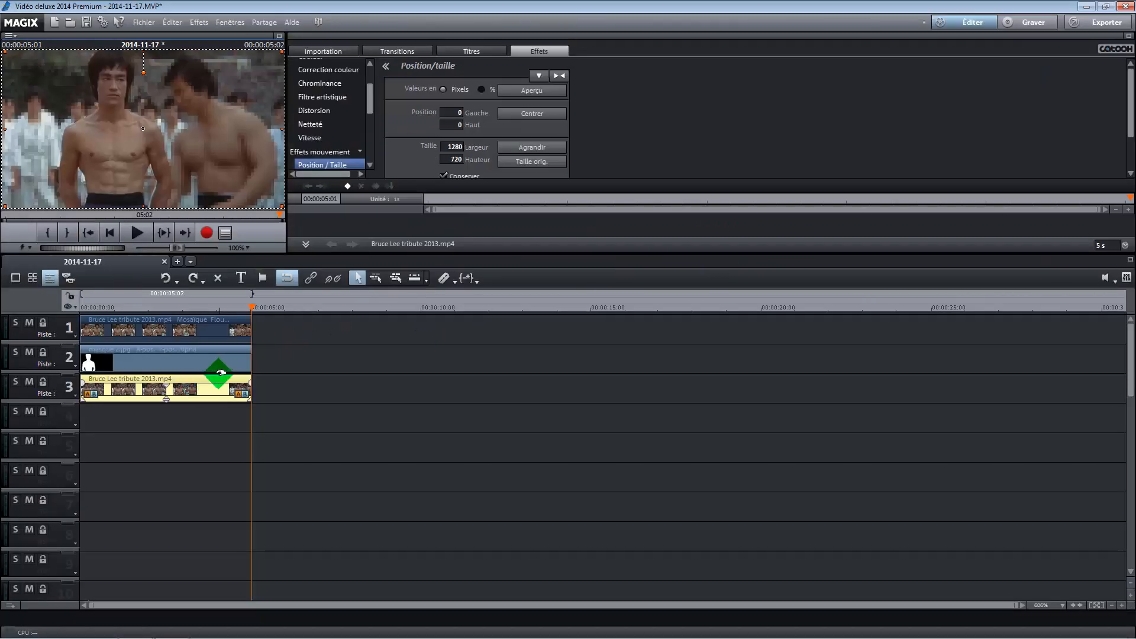
- Realign masque 2 with the left man at 00:00:05:01 in the enlarged preview, using Gauche 164 and Haut -1
left_click(87, 352)
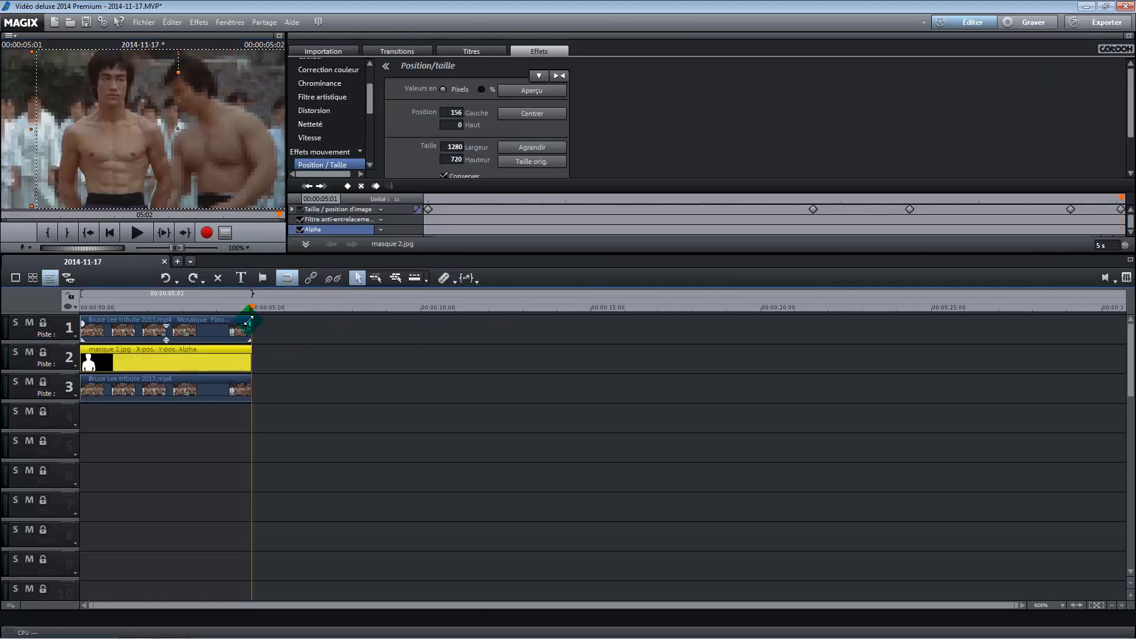
left_click(278, 40)
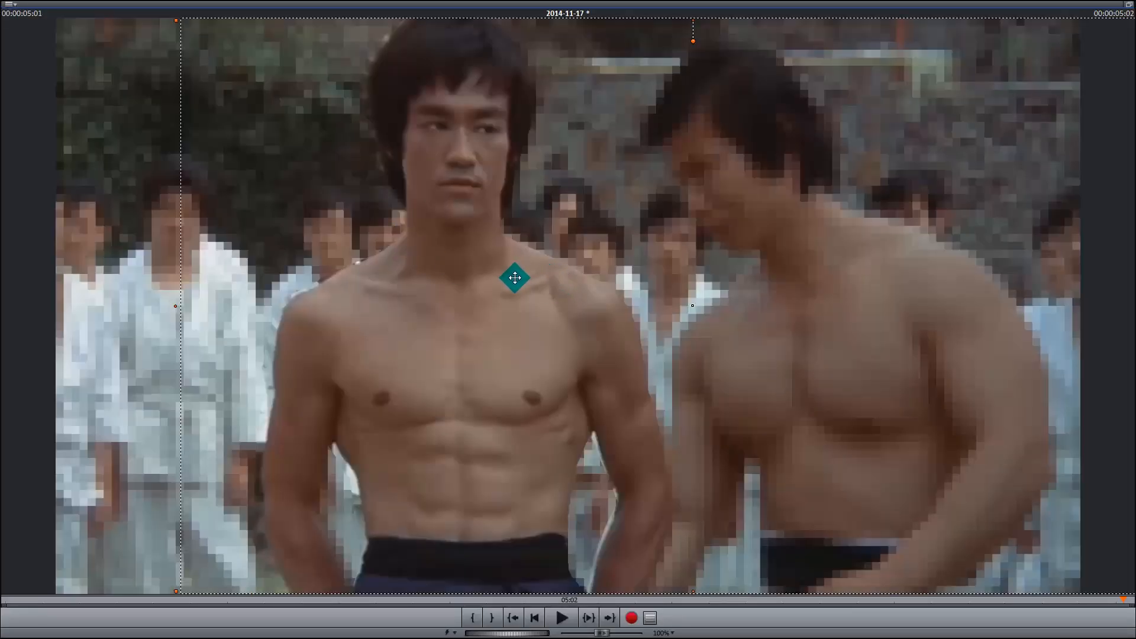
left_click_drag(495, 276, 503, 276)
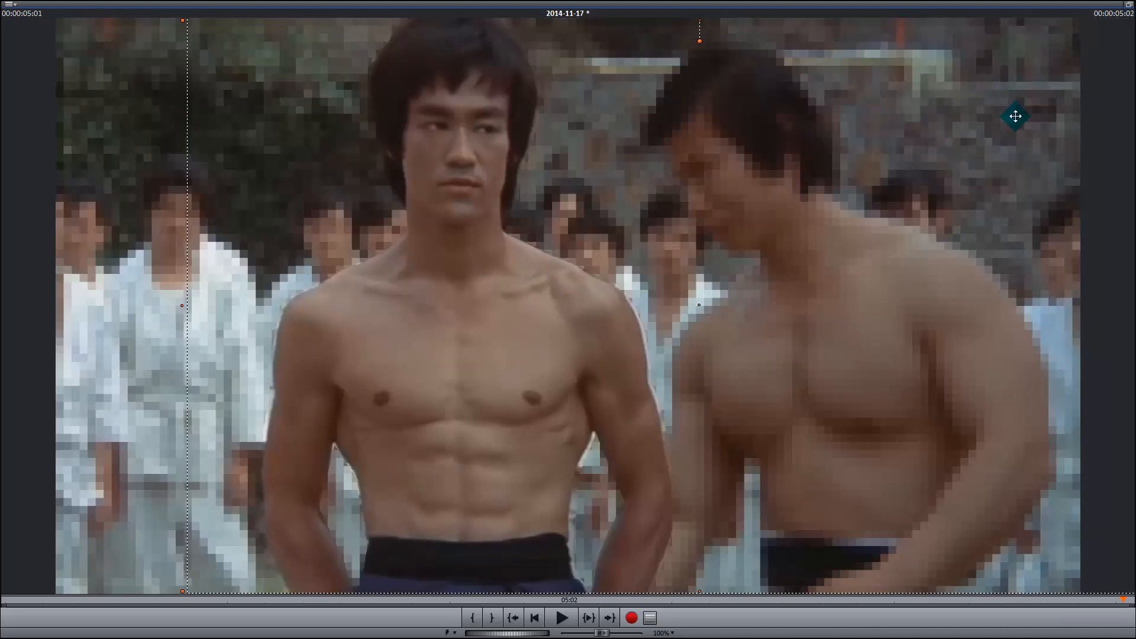
left_click(1132, 6)
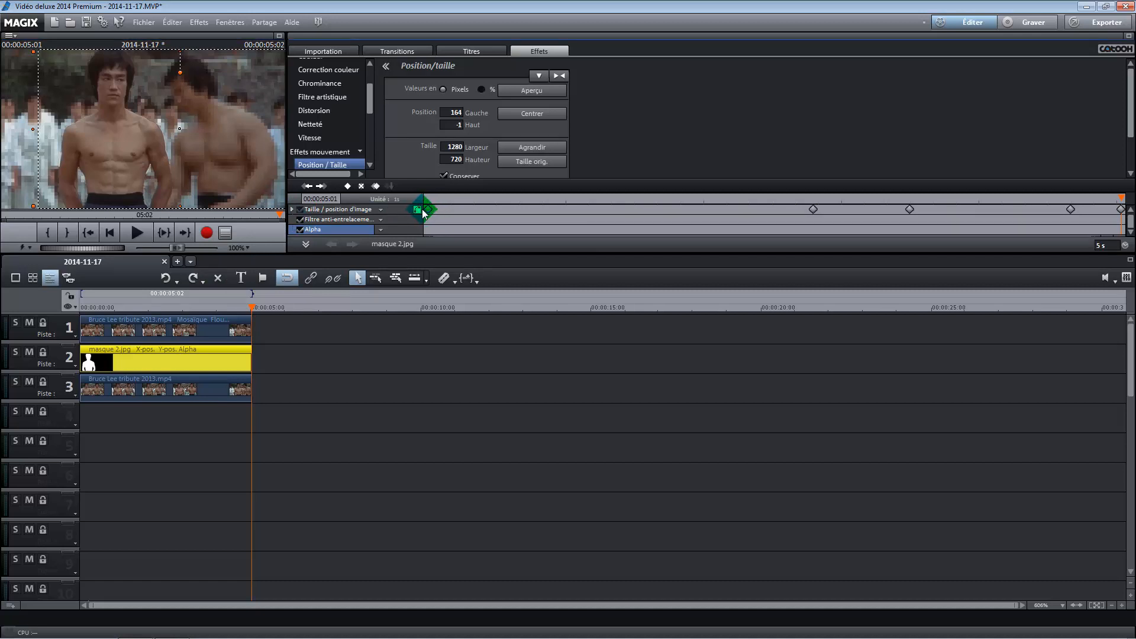
- Play the masked clip from its first position keyframe in the enlarged preview to check that the mask follows the left man
left_click(429, 210)
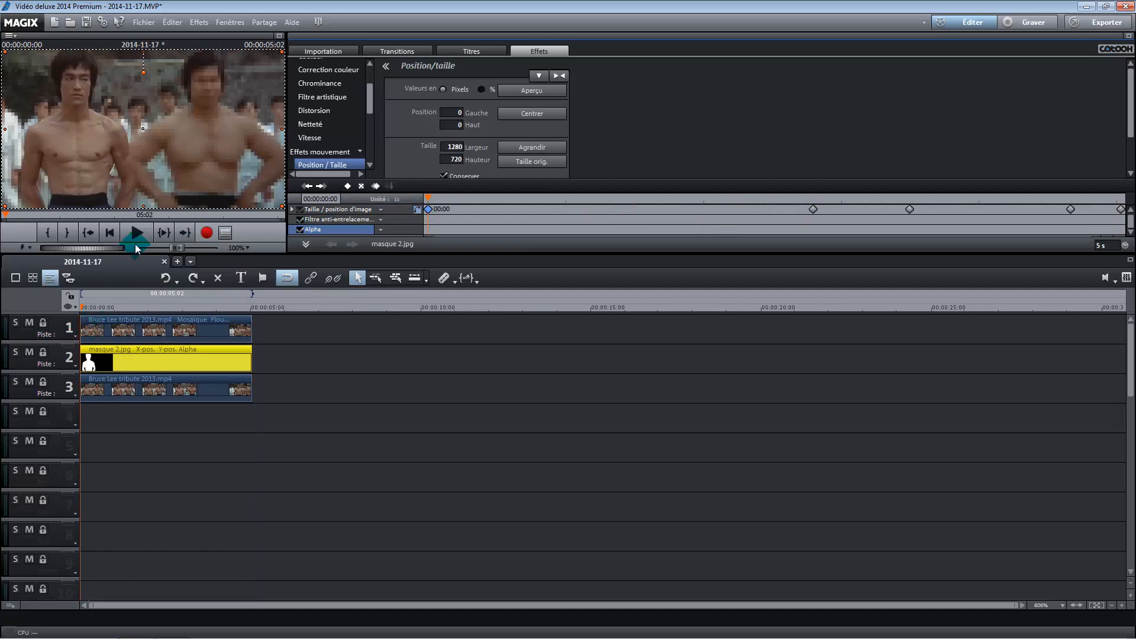
left_click(280, 36)
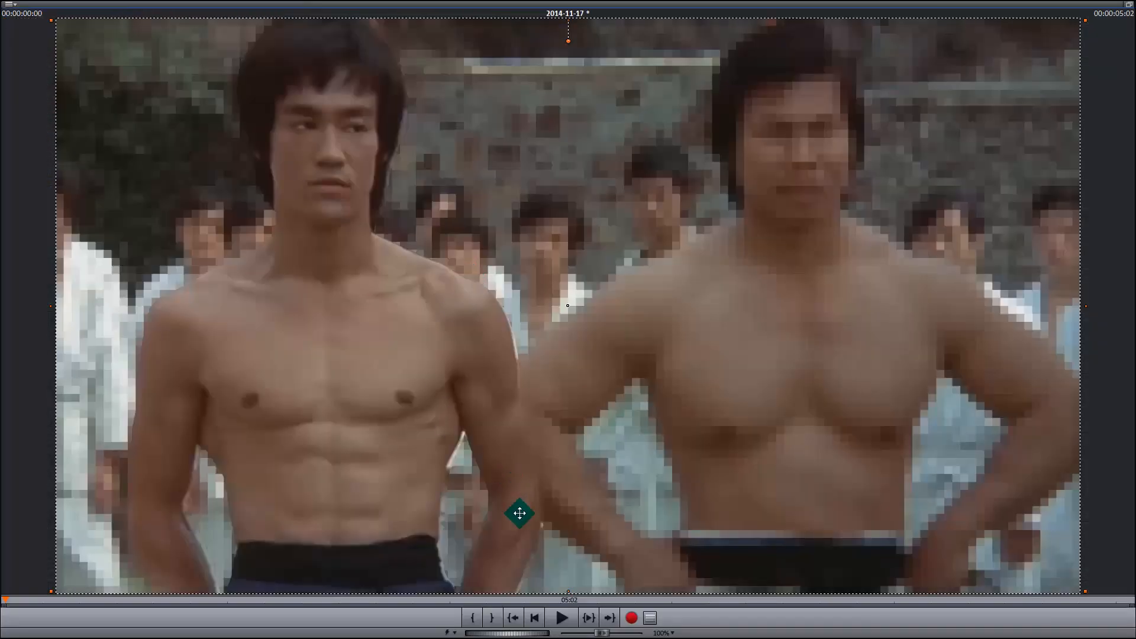
left_click(549, 619)
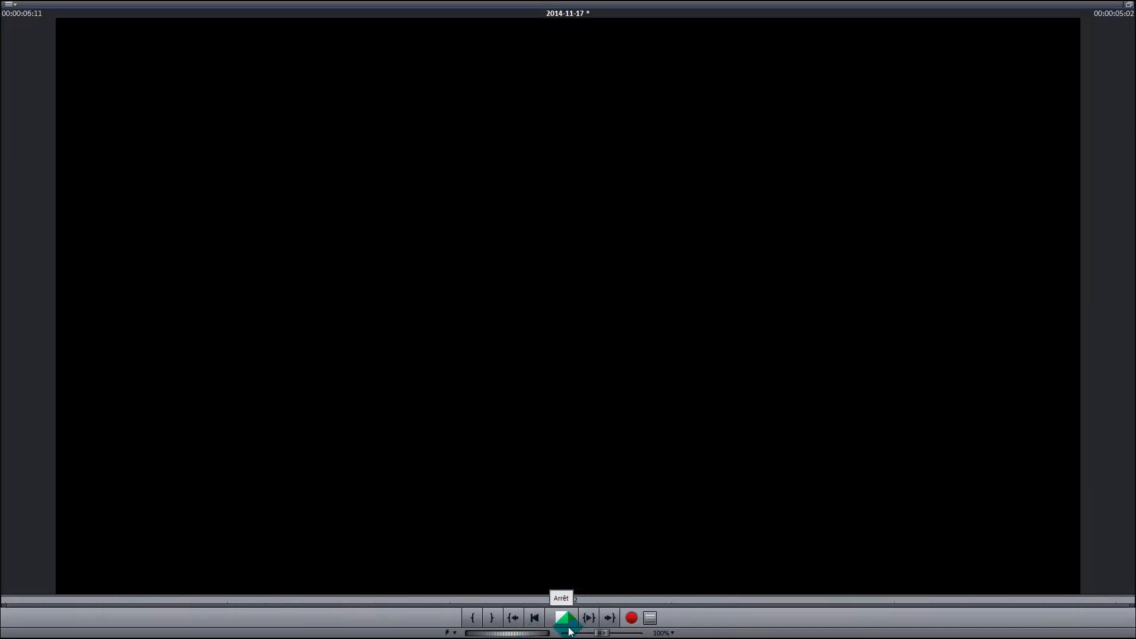
left_click(1120, 29)
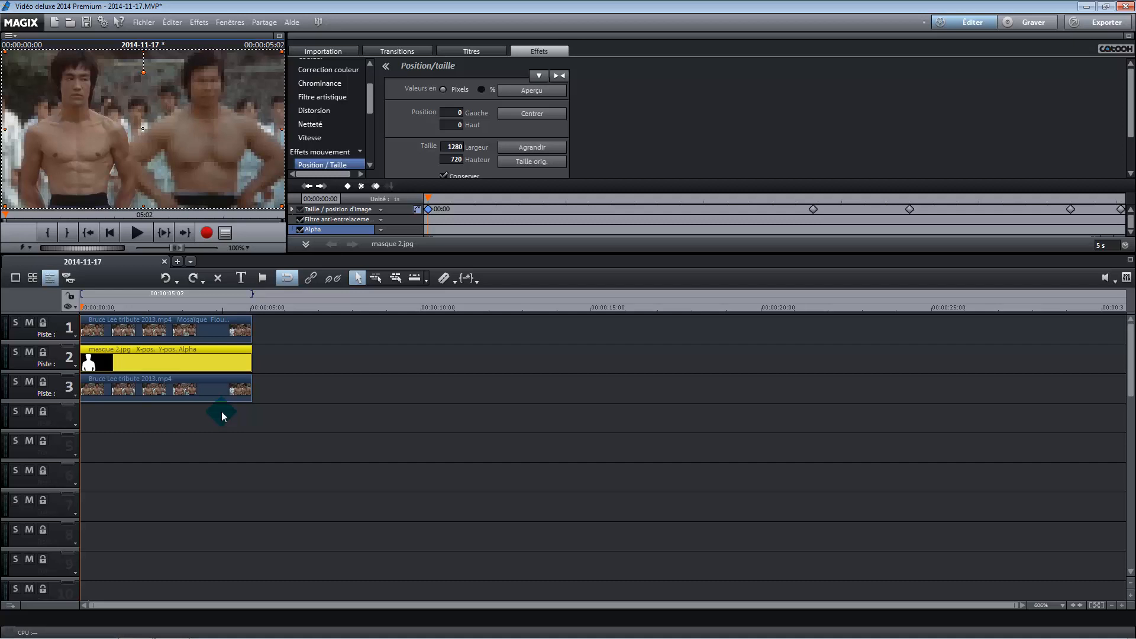
- Export the film in MPEG-4 format as 2014-11-17.mp4, accepting 1280x720 resolution, 29.97 frames per second and the 16:9 ratio
left_click(147, 29)
mouse_move(189, 110)
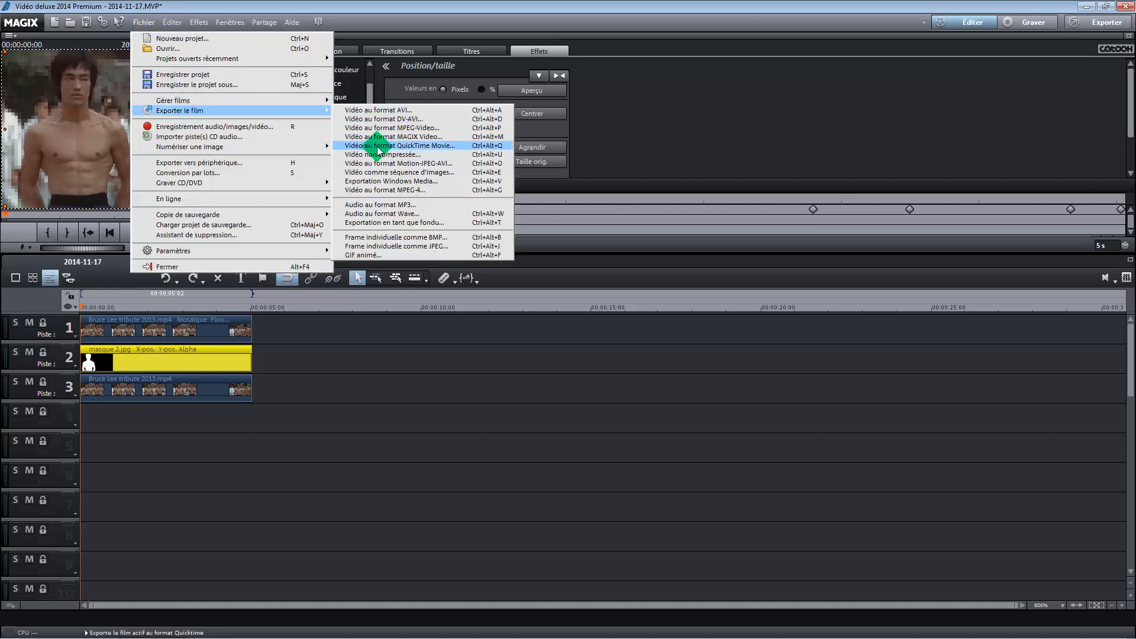
left_click(370, 190)
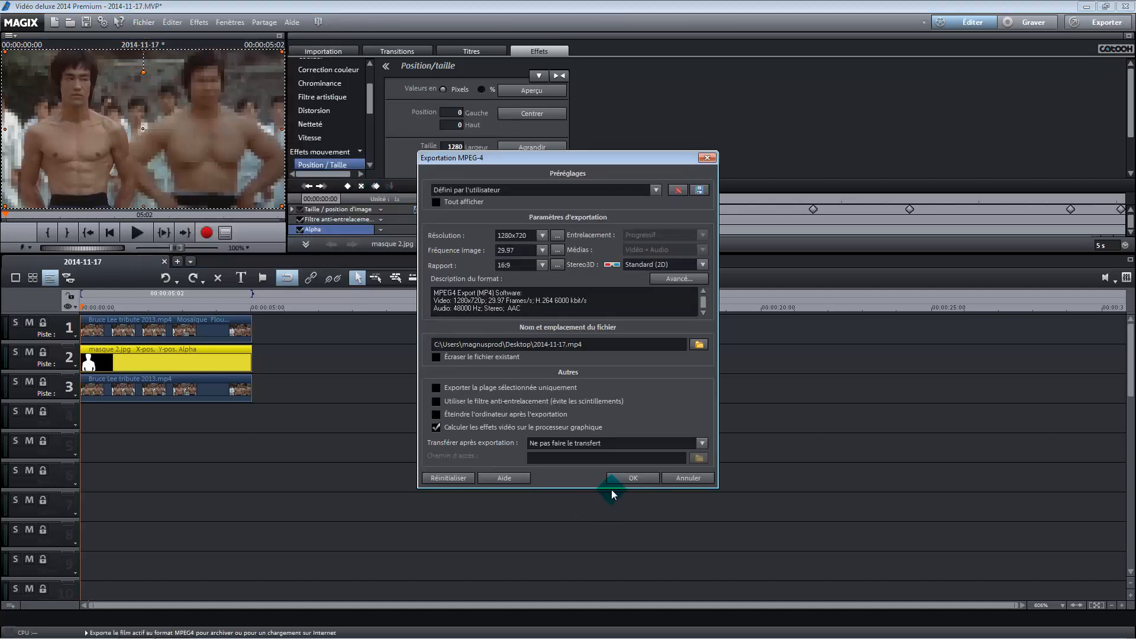
left_click(626, 478)
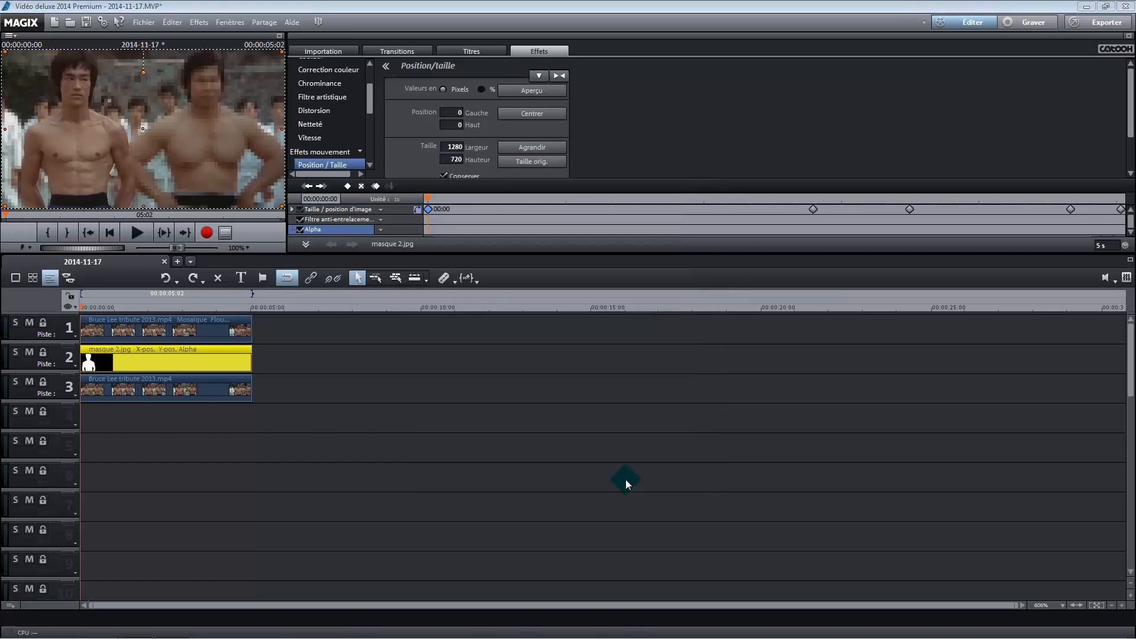